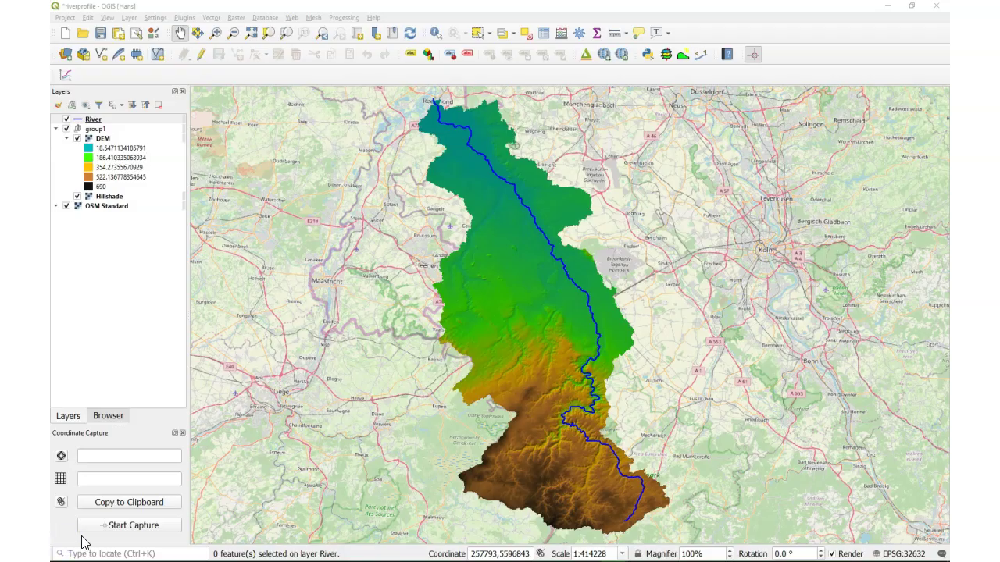
- Open the River layer's attribute table, examine its fields, and select its feature before closing the table
click(94, 120)
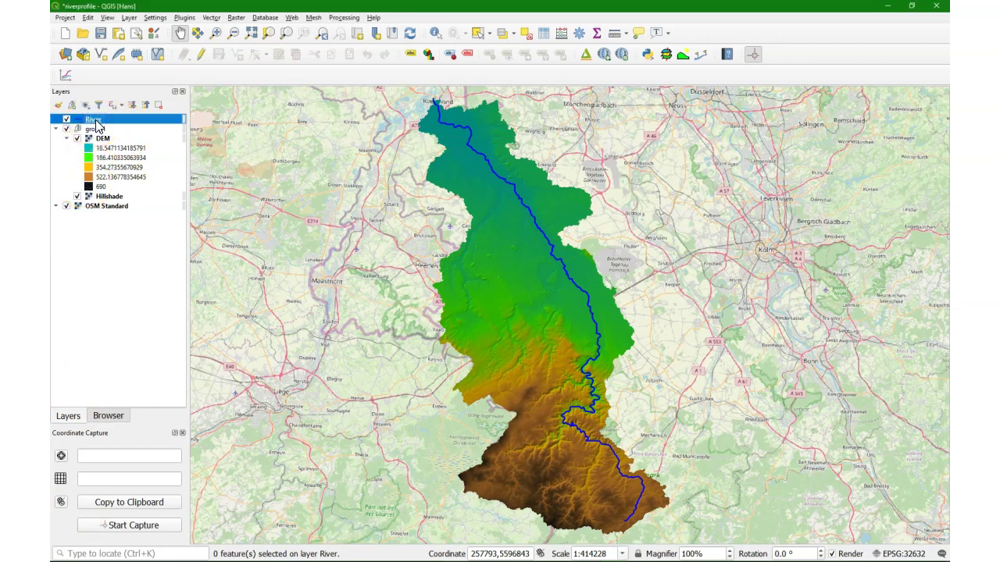
right_click(95, 124)
click(153, 222)
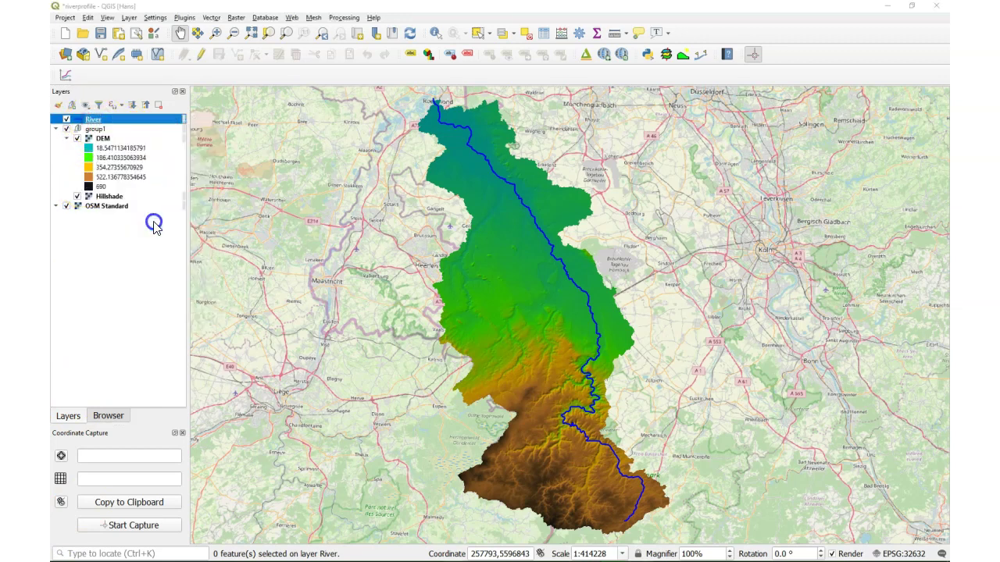
drag(404, 144, 712, 139)
click(680, 181)
drag(812, 138, 395, 139)
click(815, 139)
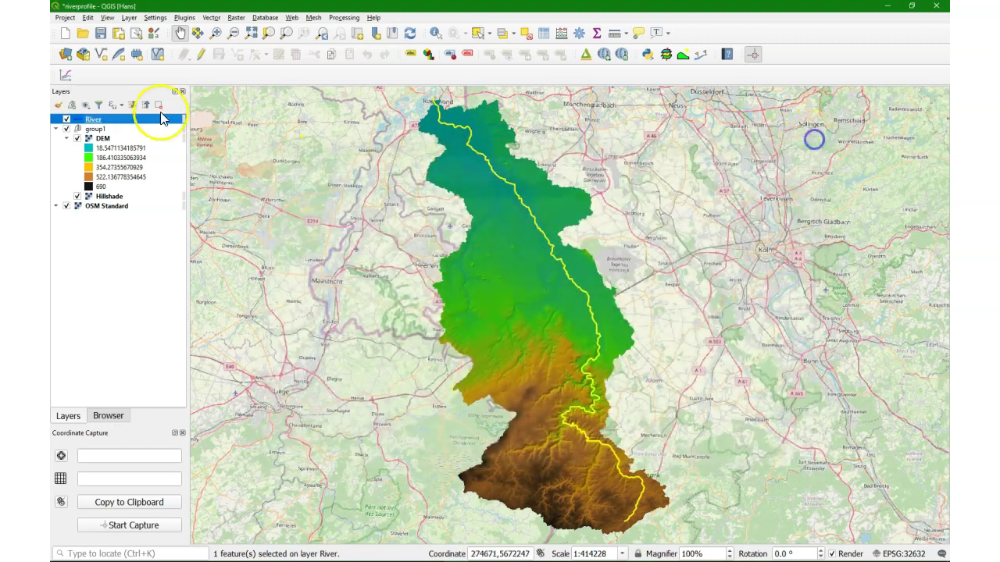
- Make the DEM layer active and clear the river feature selection
click(102, 139)
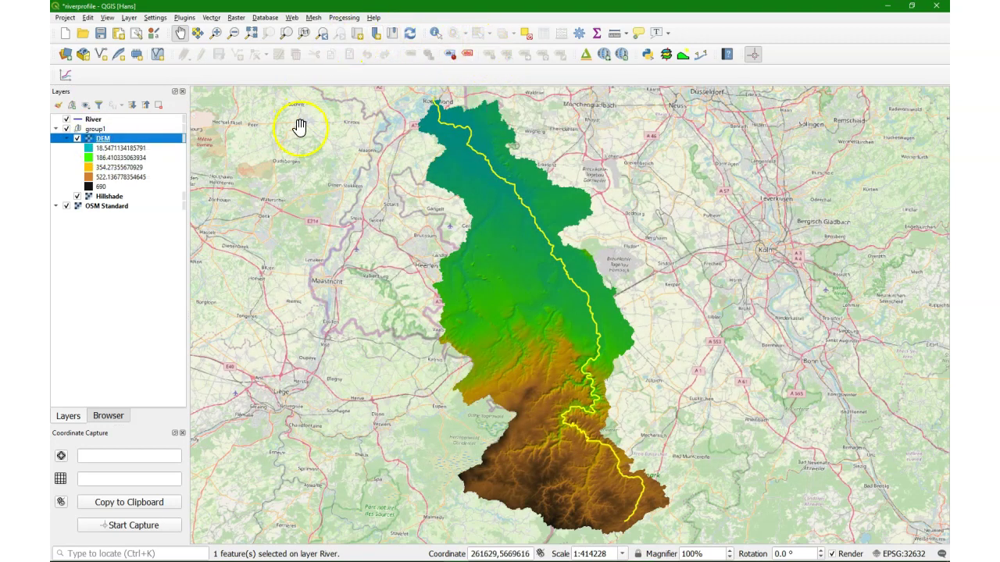
click(526, 33)
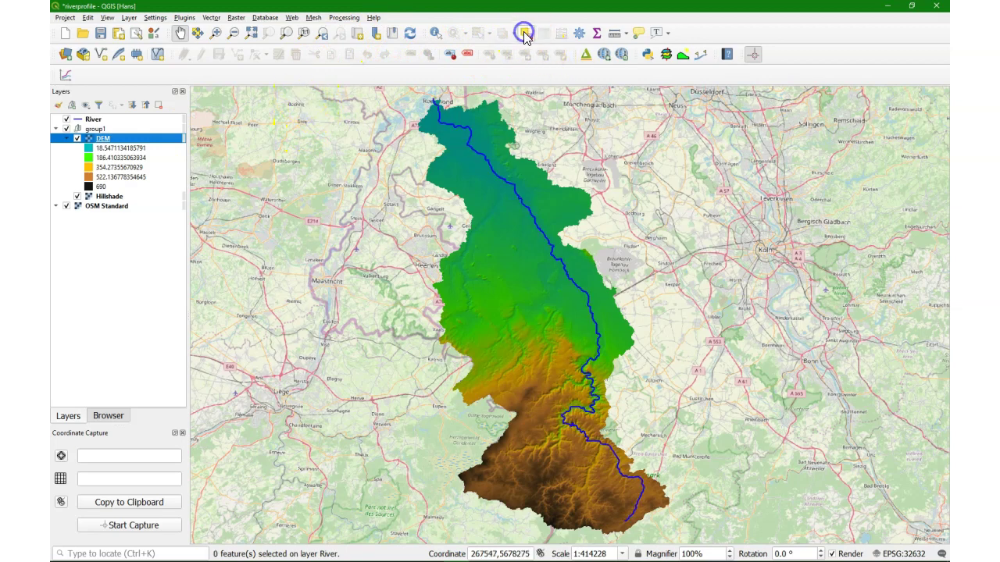
- Search the plugin manager for "profile" and check the Profile tool plugin's details and installation
click(184, 17)
click(192, 30)
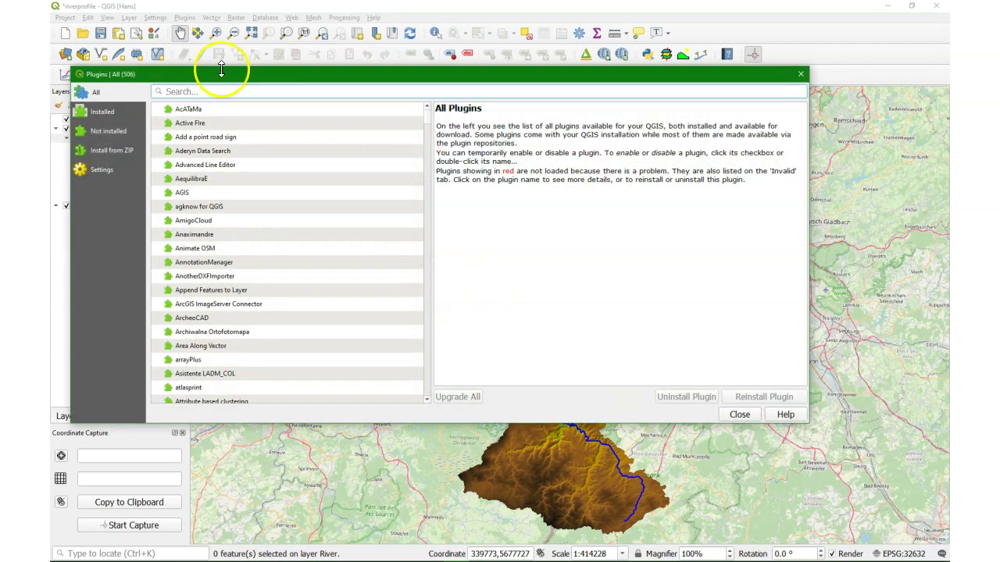
text(profile)
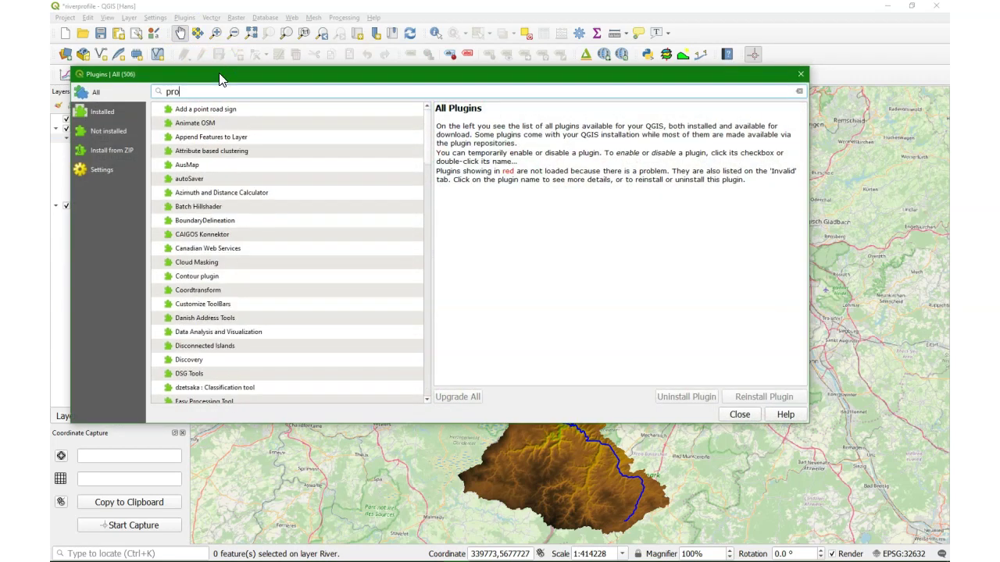
click(205, 126)
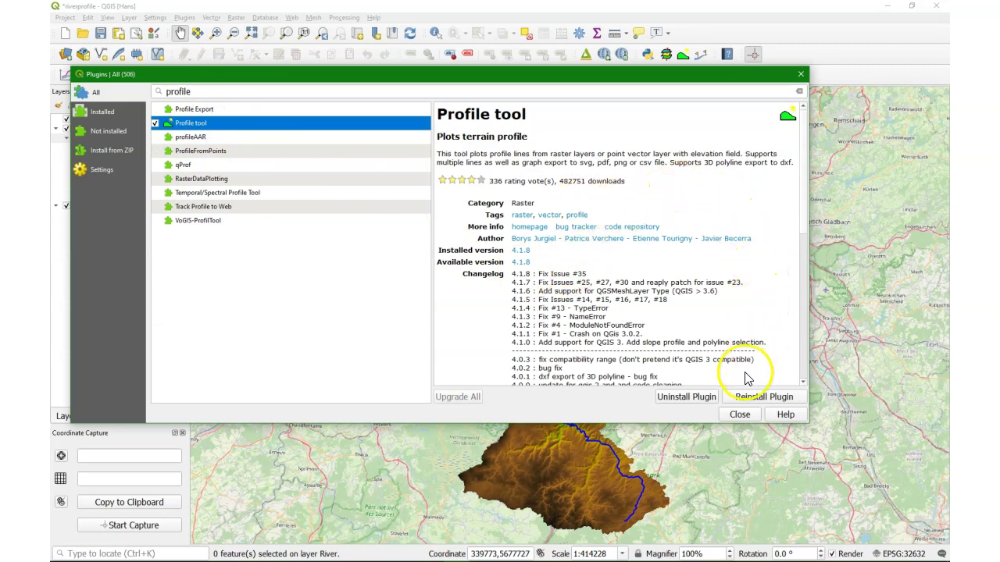
click(739, 415)
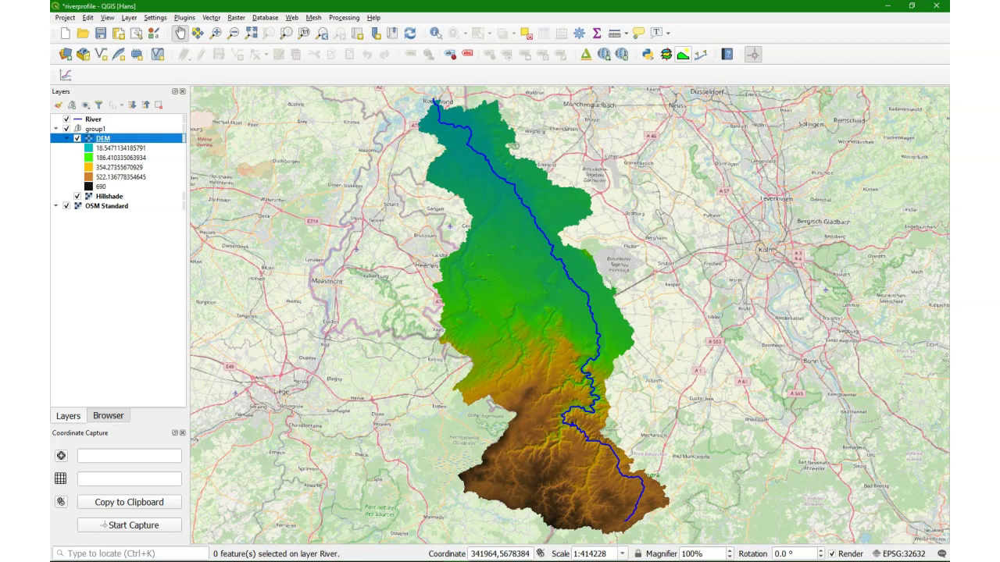
- Start the Profile tool, add the DEM layer to it, and set its profile line colour to blue
click(684, 57)
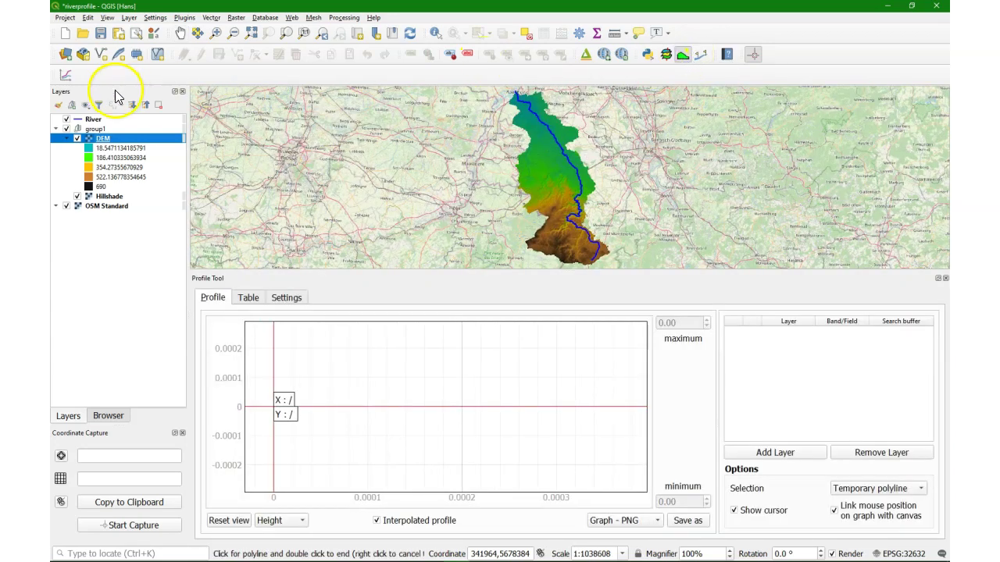
click(784, 455)
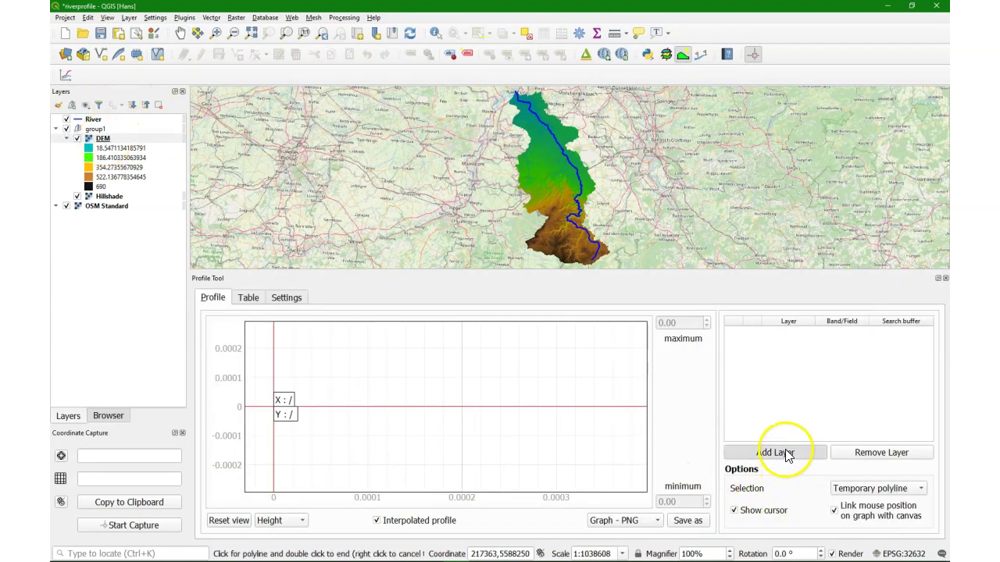
click(757, 334)
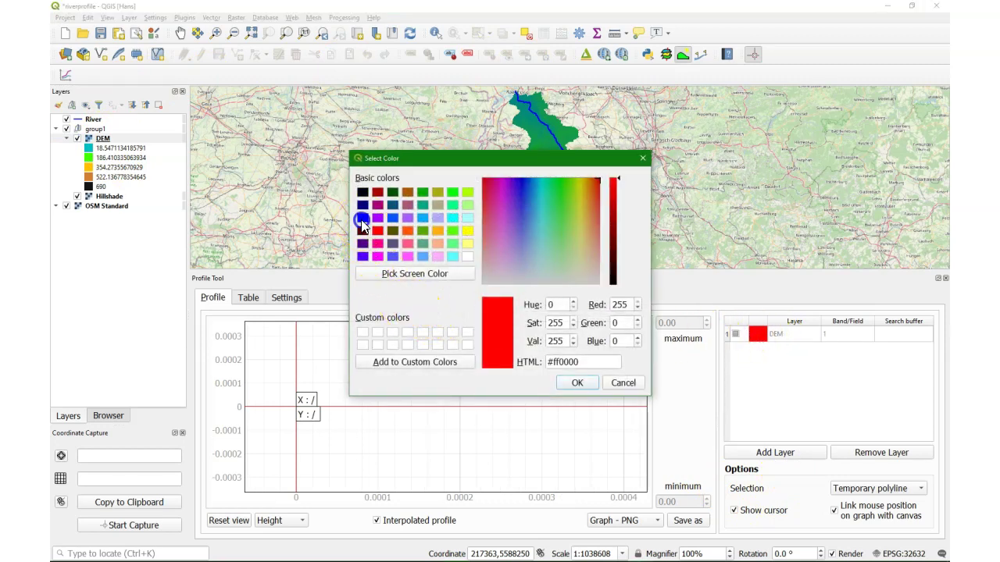
click(363, 218)
click(578, 382)
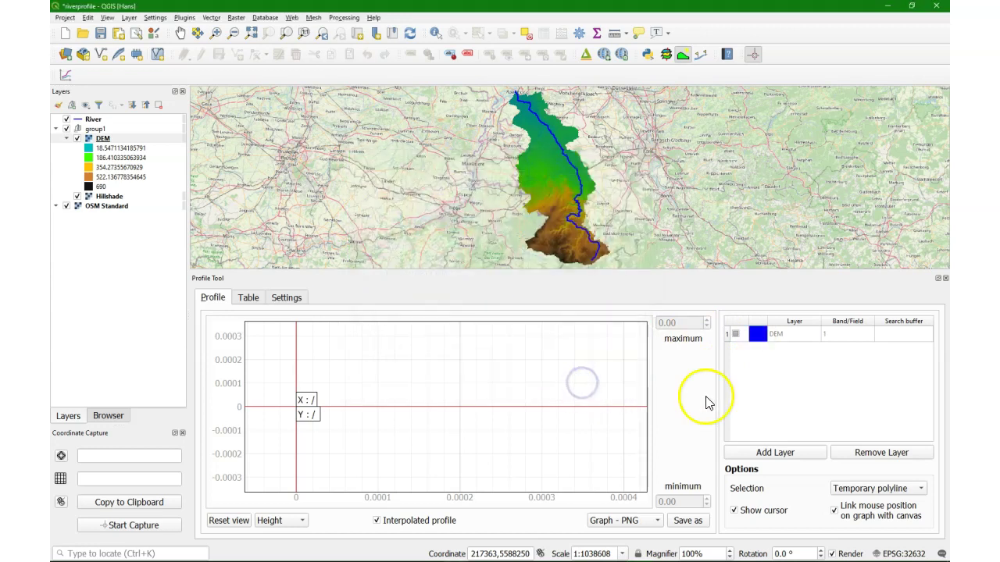
- Set the profile selection option to Selected layer and plot the elevation profile along the River layer
click(917, 488)
click(863, 518)
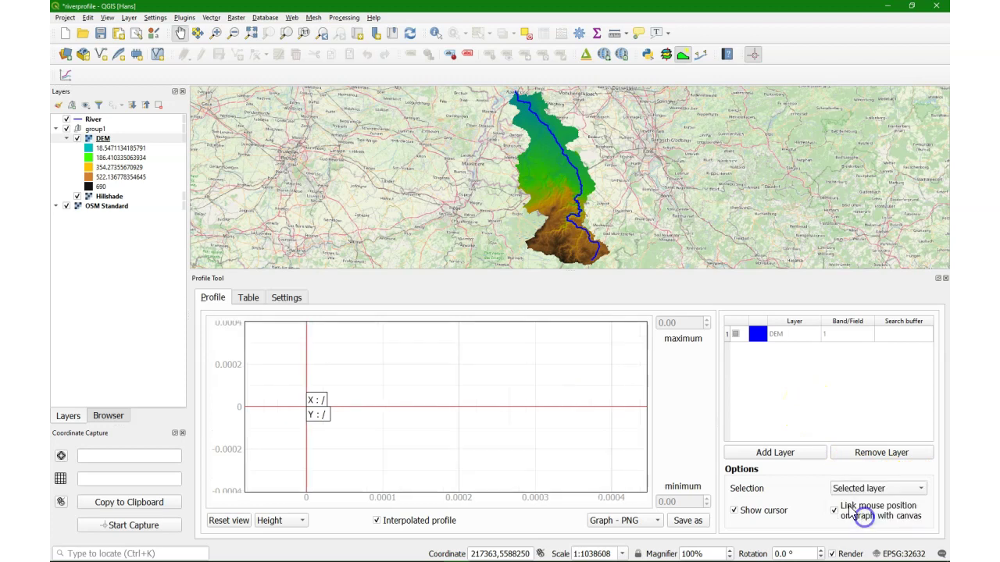
click(91, 119)
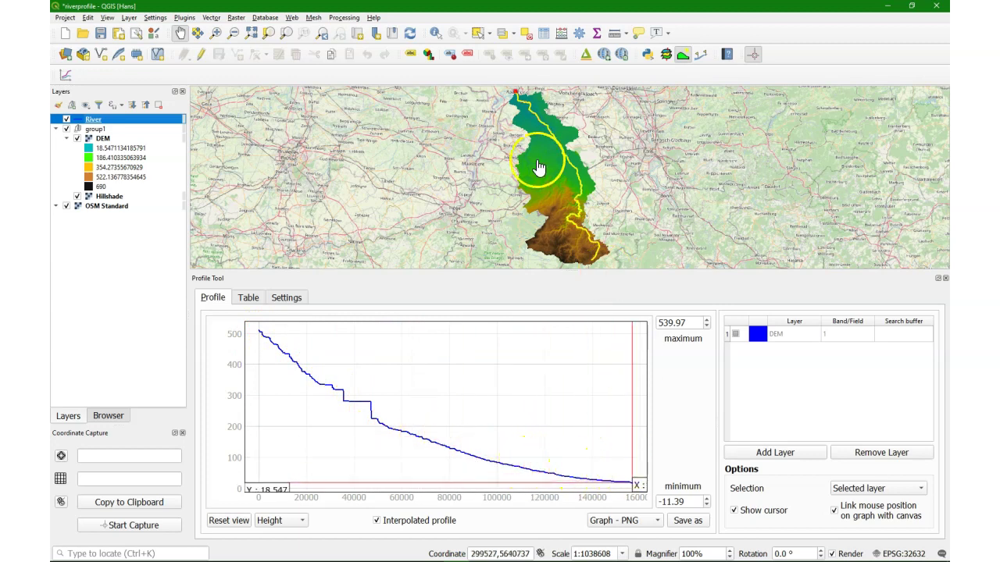
- Hide group1 with the DEM and hillshade to reveal the OSM base map around the reservoirs along the river
scroll(571, 211, up, 2)
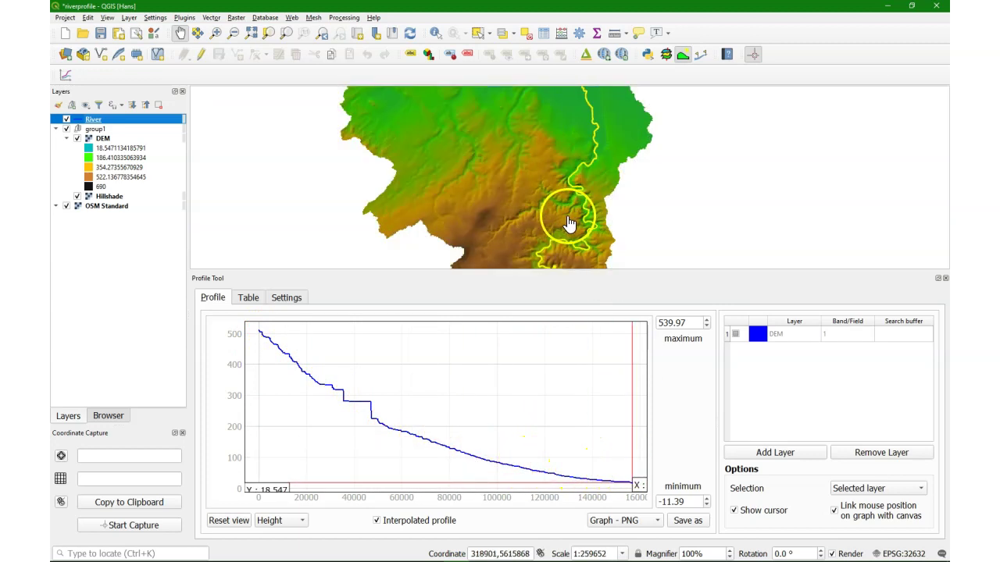
scroll(570, 234, up, 1)
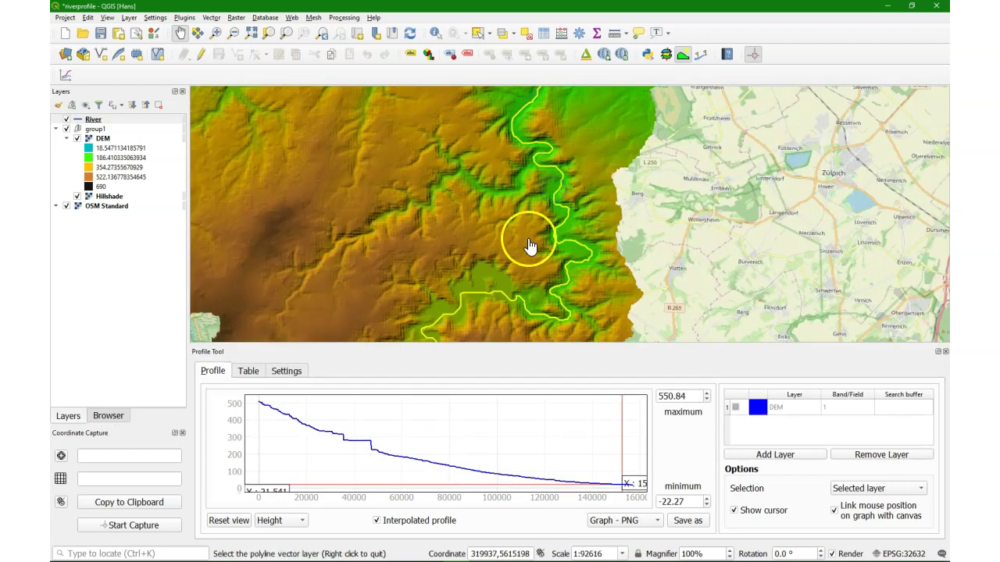
drag(526, 240, 611, 148)
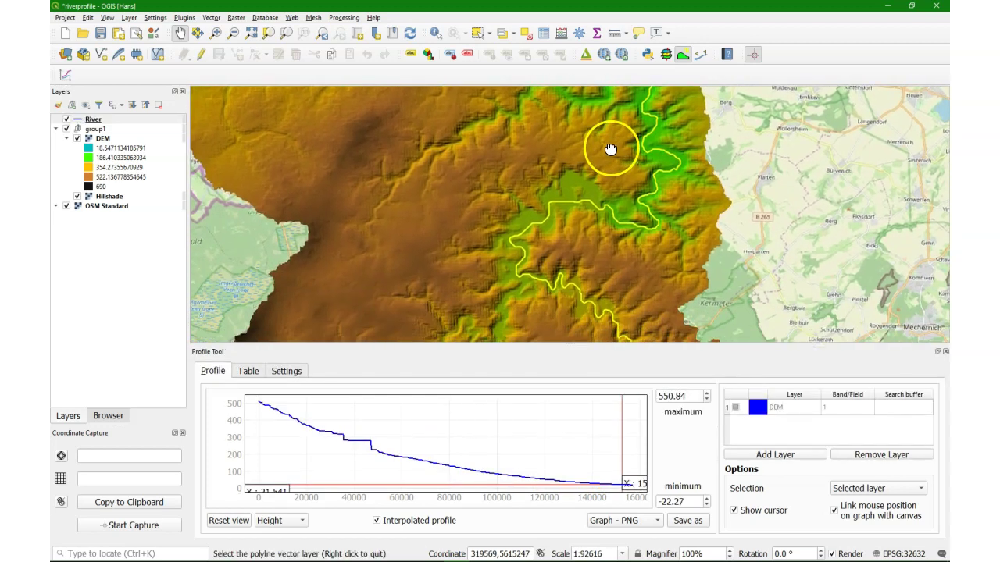
scroll(569, 199, up, 1)
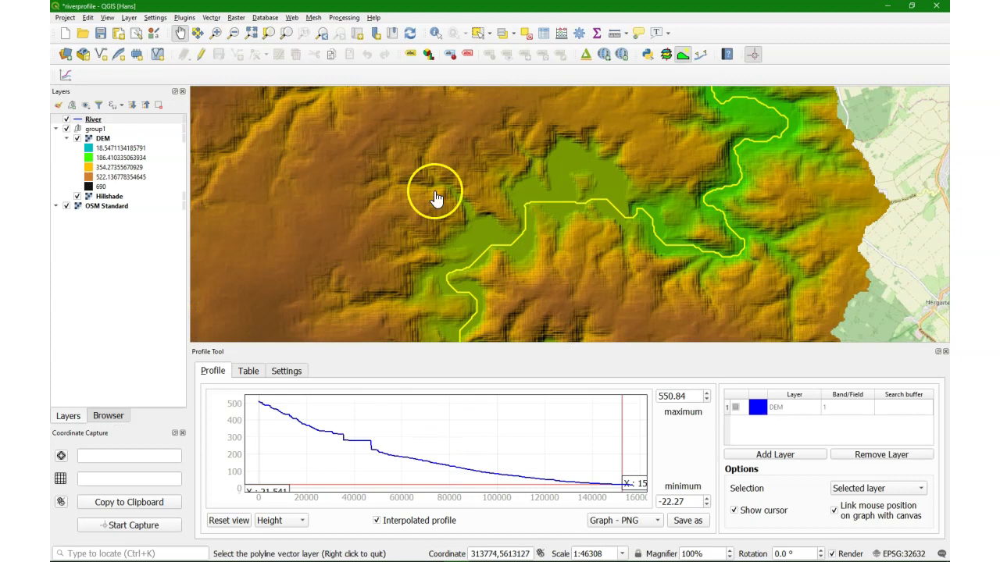
scroll(580, 195, down, 1)
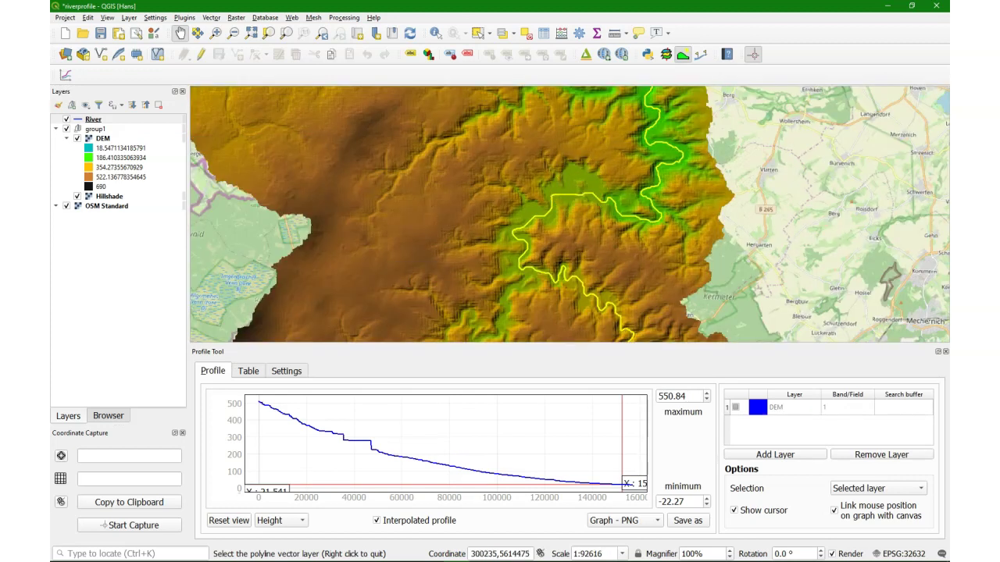
click(93, 119)
click(66, 128)
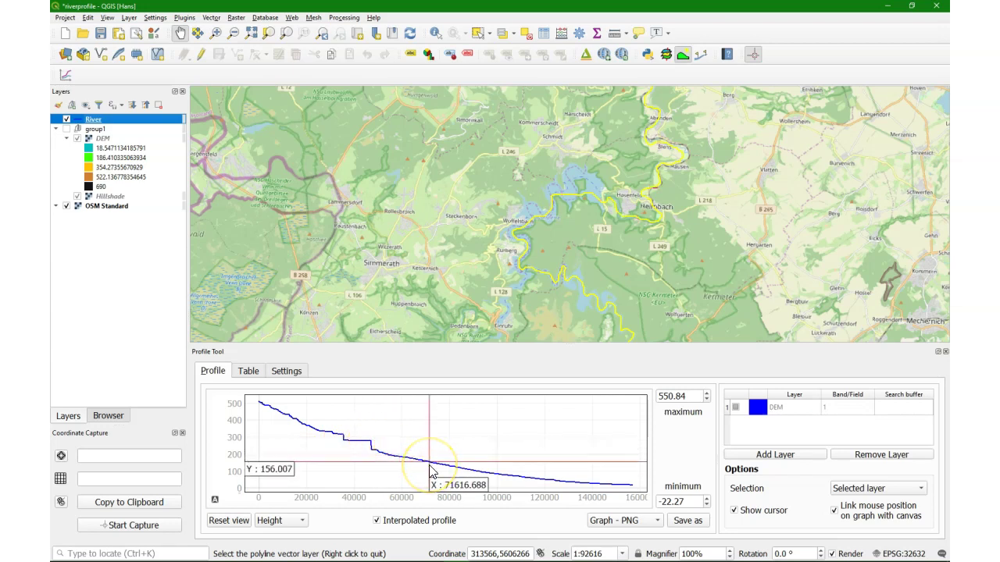
- Compare the river profile plotted as Slope (%) and as slope in degrees, and return it to Height
click(303, 521)
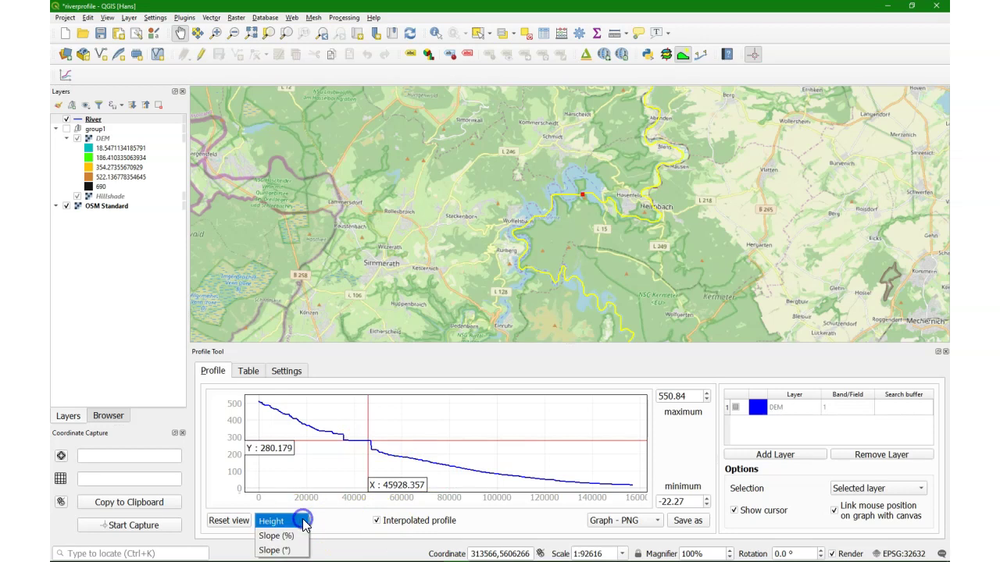
click(288, 536)
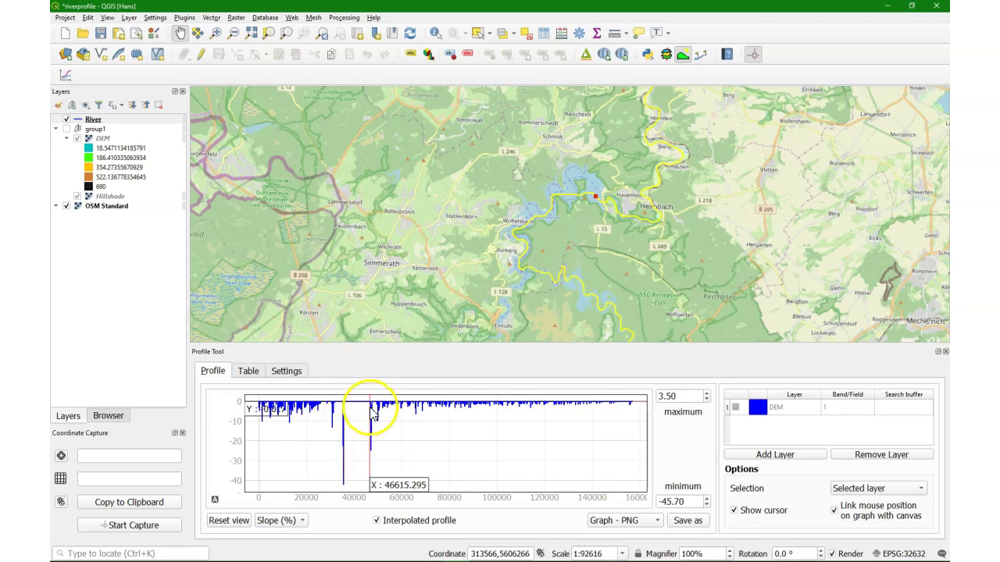
click(295, 522)
click(295, 535)
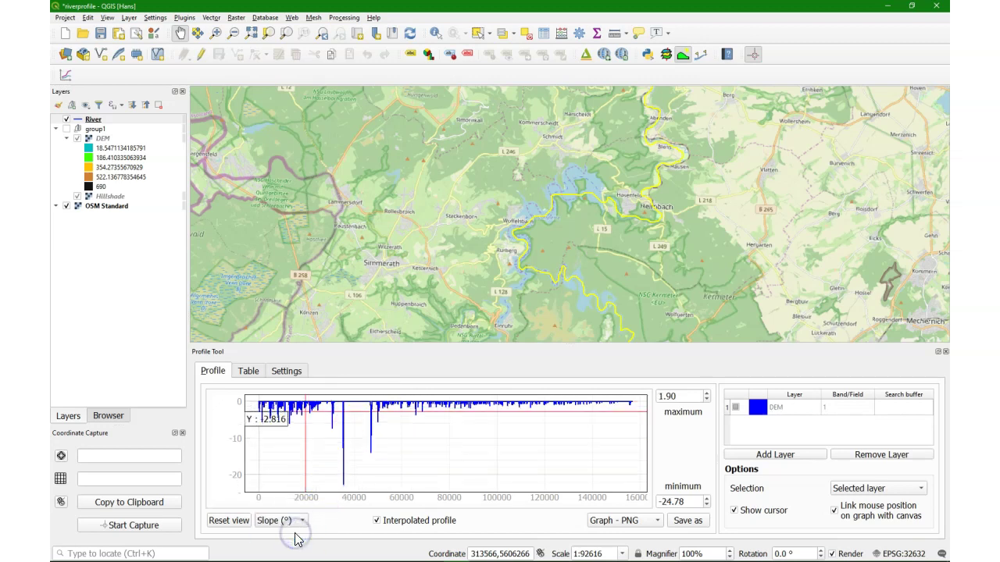
click(300, 522)
click(273, 492)
click(317, 490)
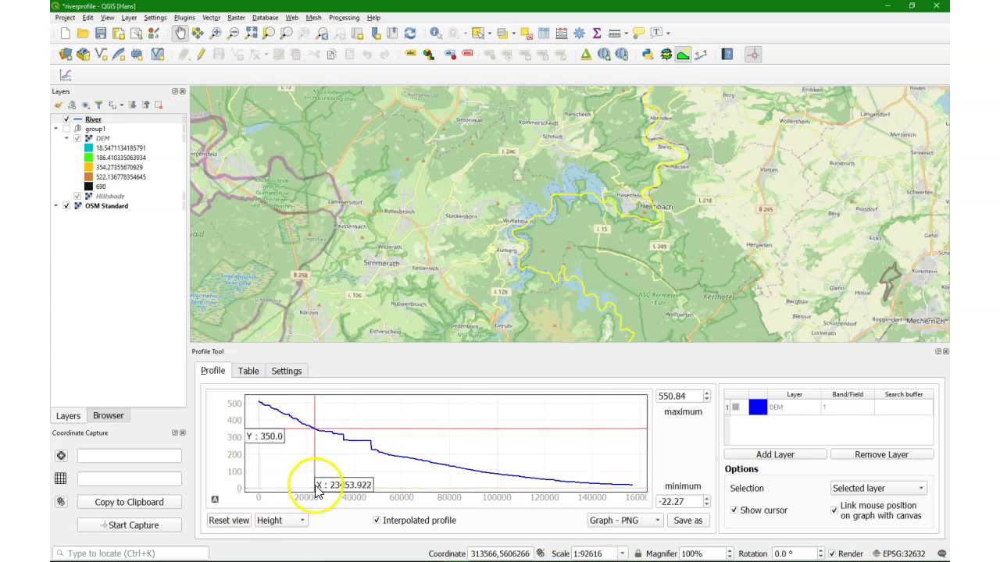
- View the profile's table of values and its export options, and close the Profile Tool
click(250, 372)
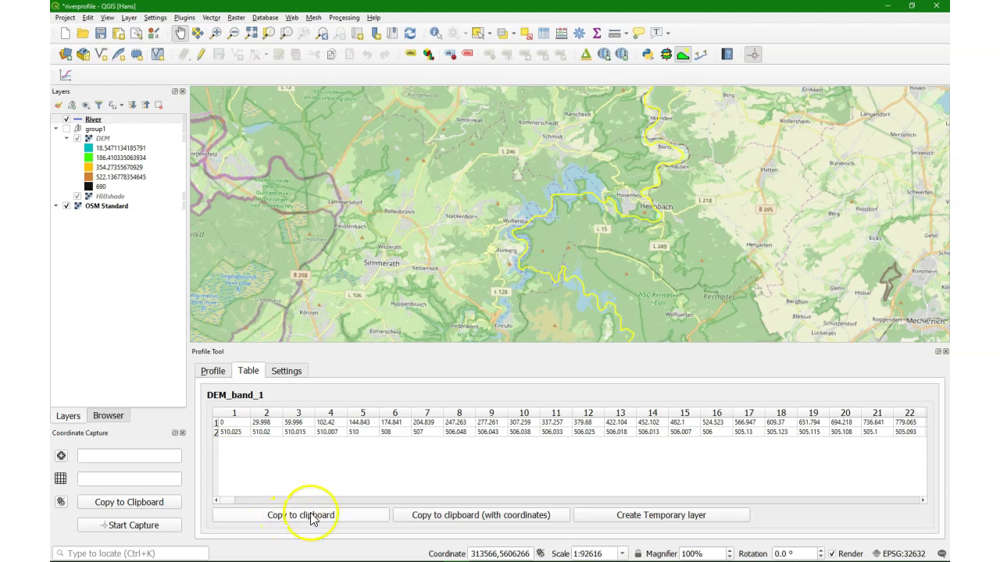
click(213, 373)
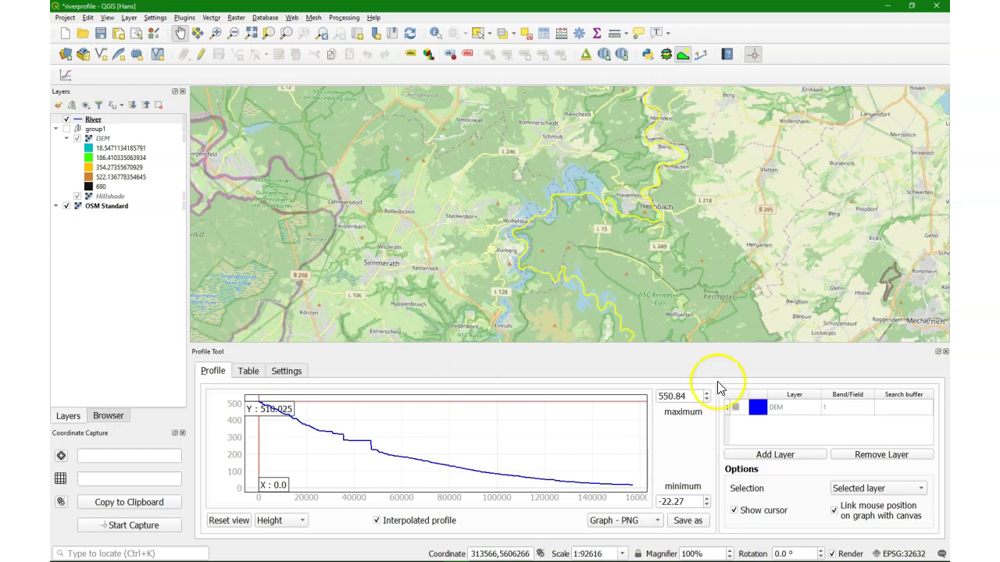
click(945, 352)
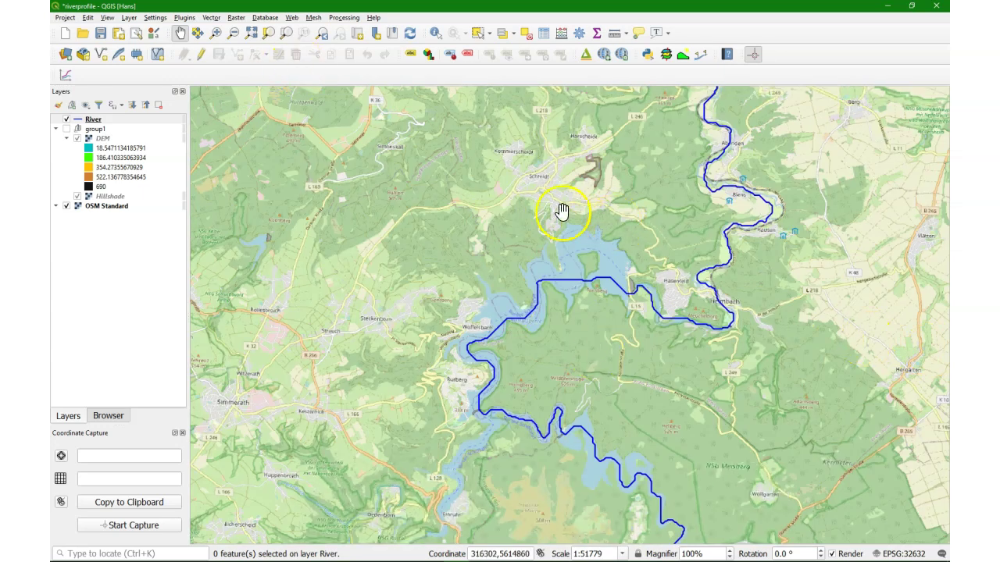
- Search the plugin manager for "qcha" and check the QChainage plugin's details and installation
click(184, 18)
click(219, 29)
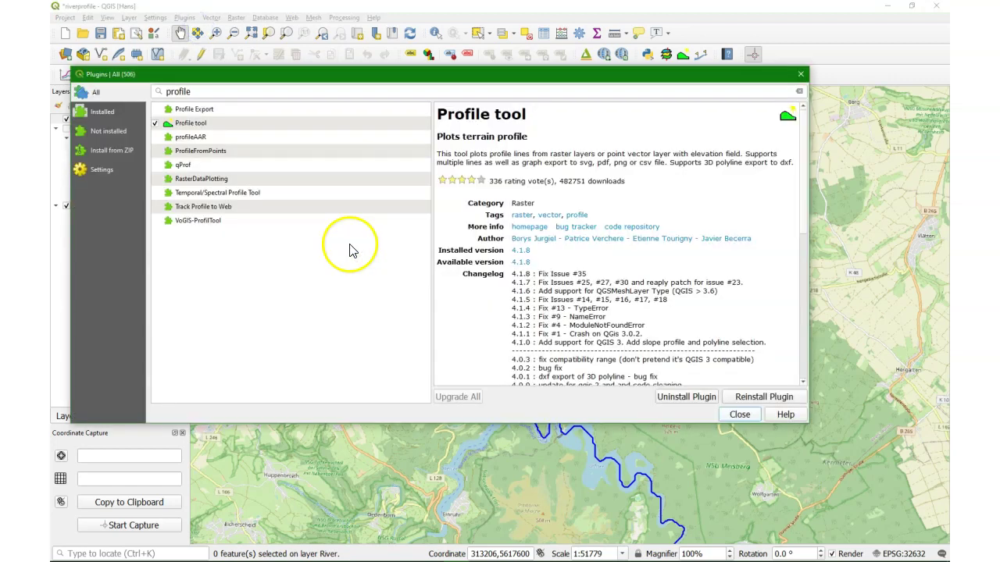
key(Tab)
text(qcha)
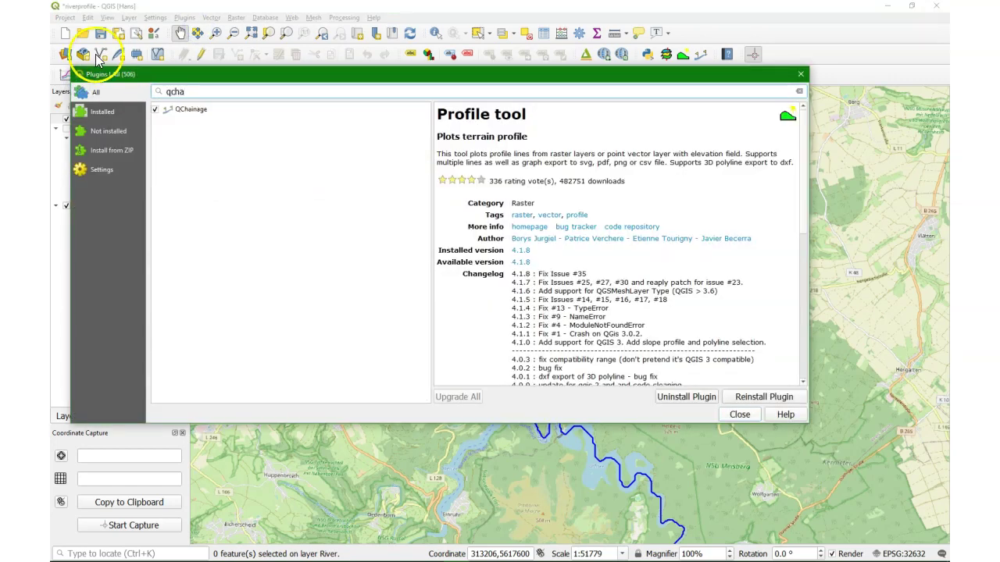
click(181, 109)
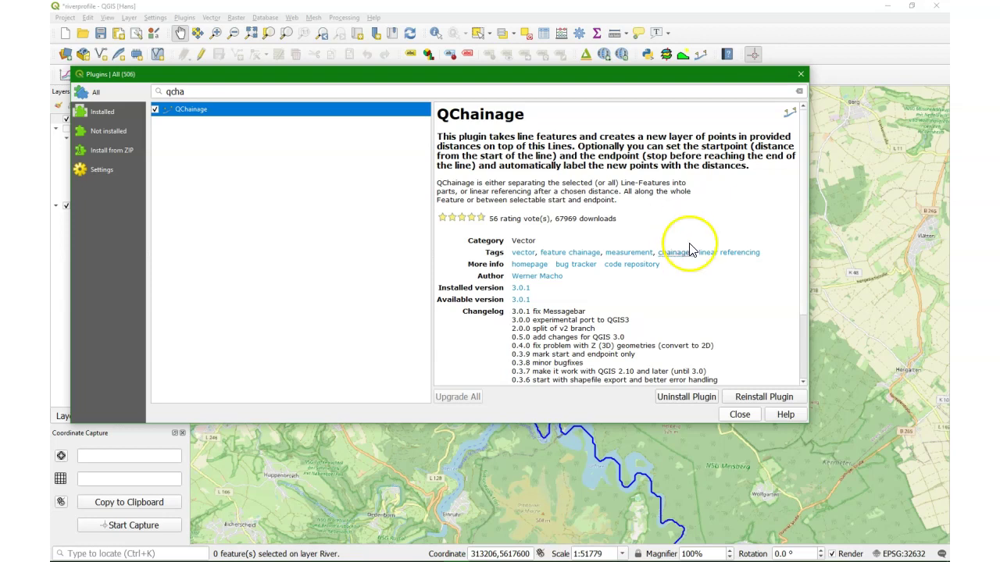
click(739, 415)
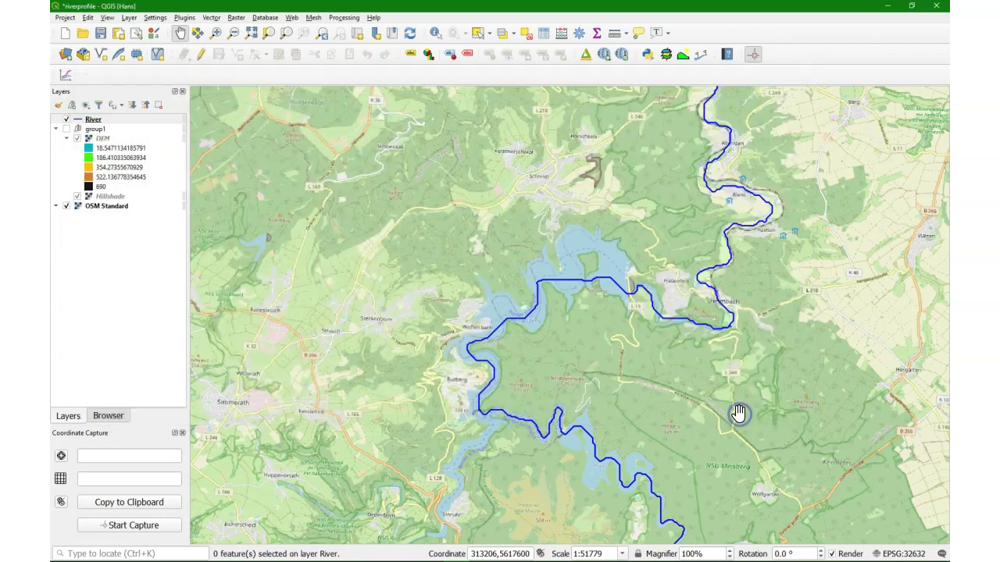
- Create chainage points every 1000 meters along the River layer with QChainage, naming the output layer RiverSample1000
click(701, 54)
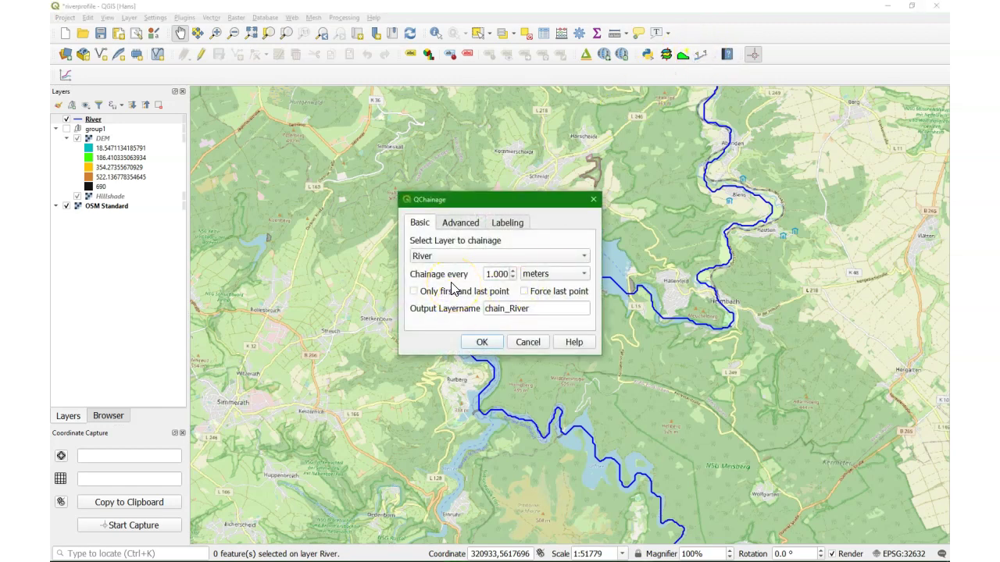
click(487, 275)
text(1)
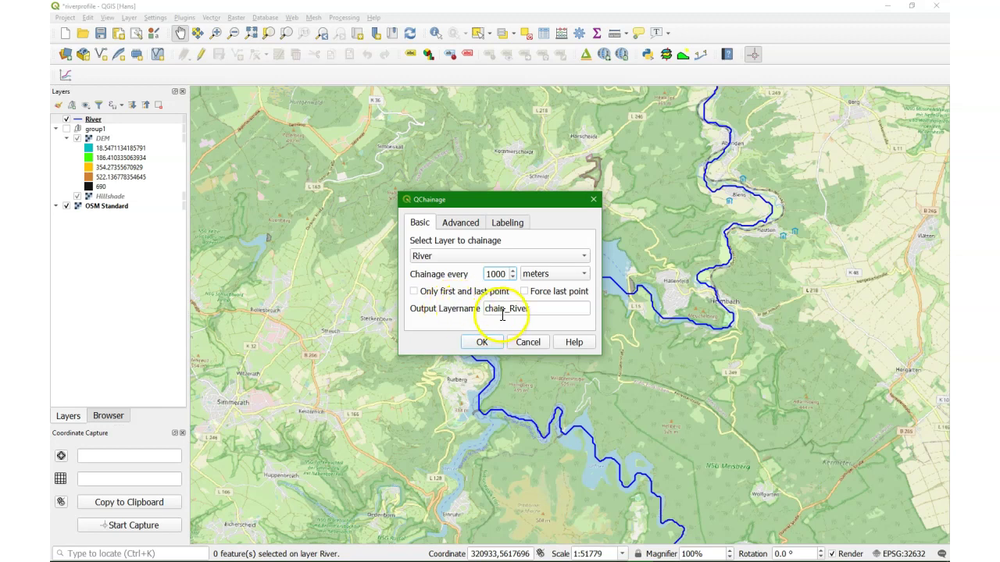
key(Tab)
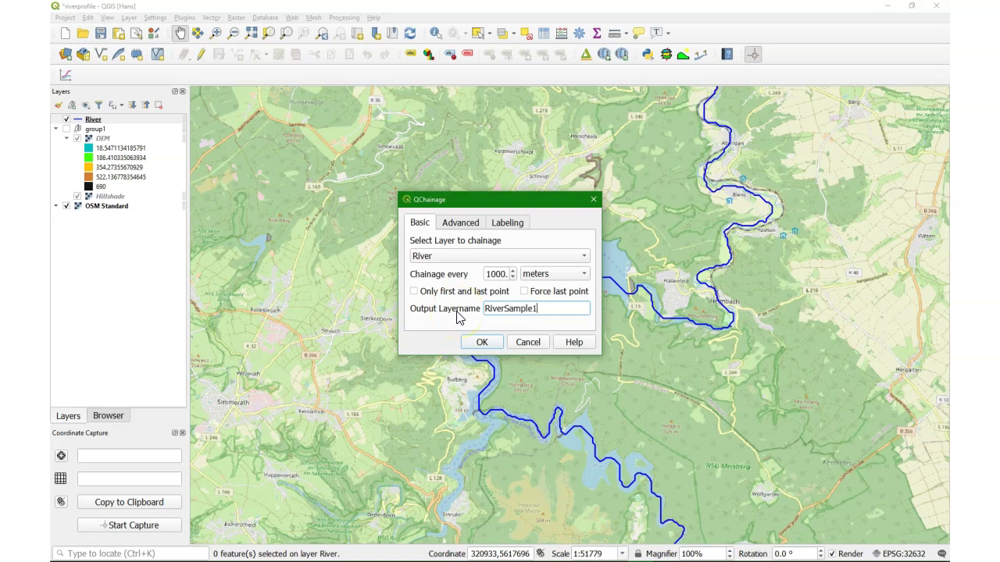
click(461, 224)
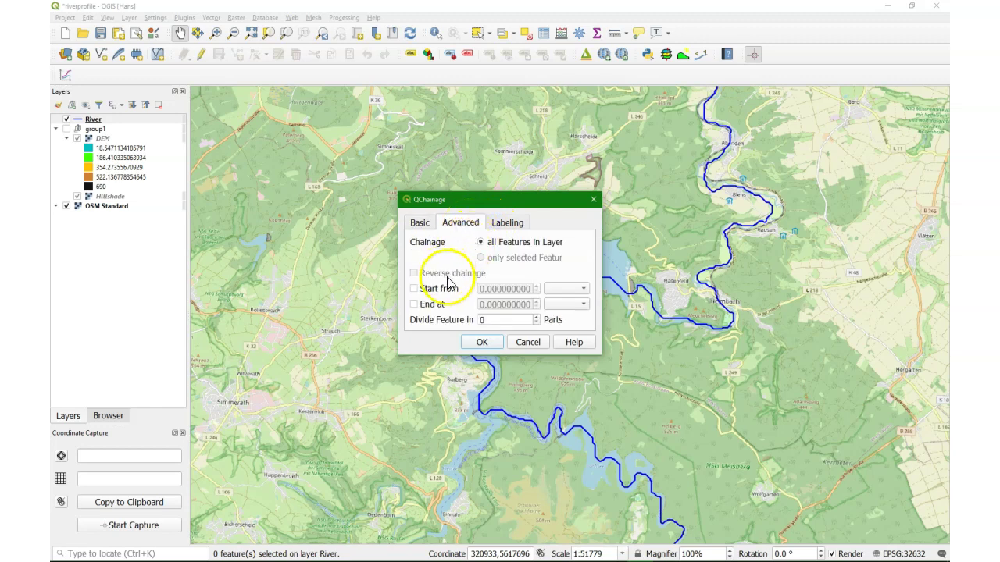
click(501, 225)
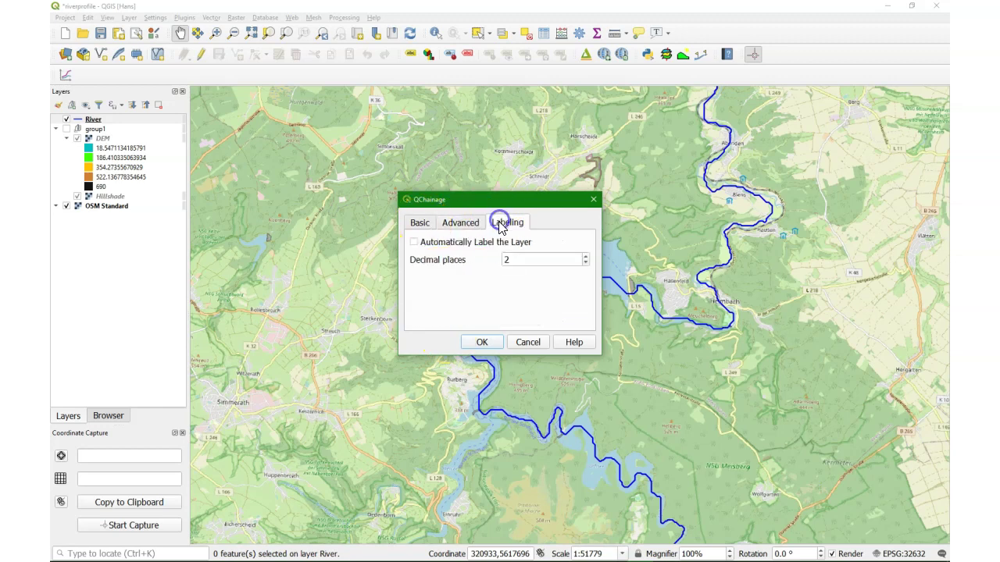
click(417, 224)
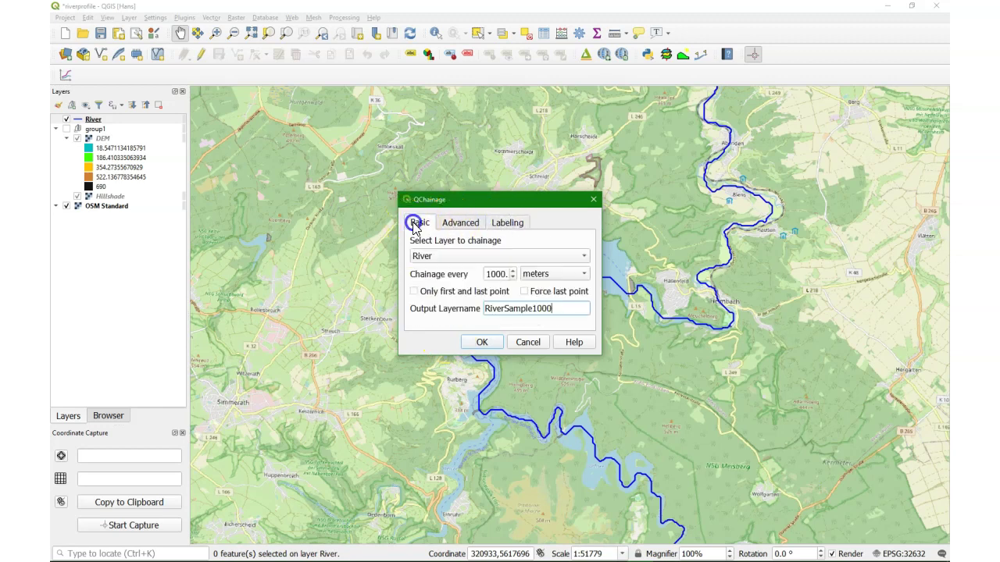
click(483, 342)
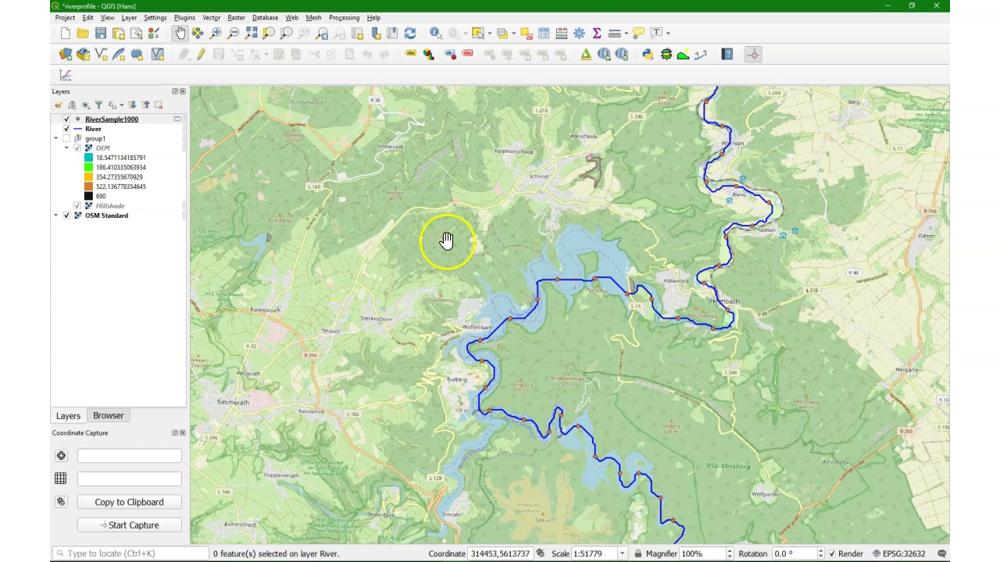
- Examine the RiverSample1000 points along the river from Roermond to its other end, and return to the layer's full extent
right_click(120, 127)
click(139, 133)
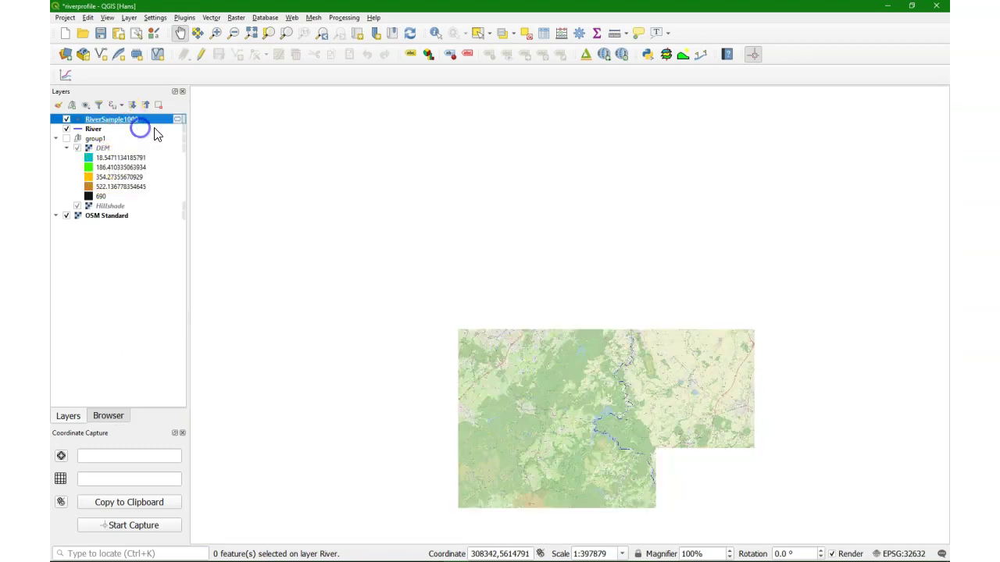
scroll(474, 213, up, 3)
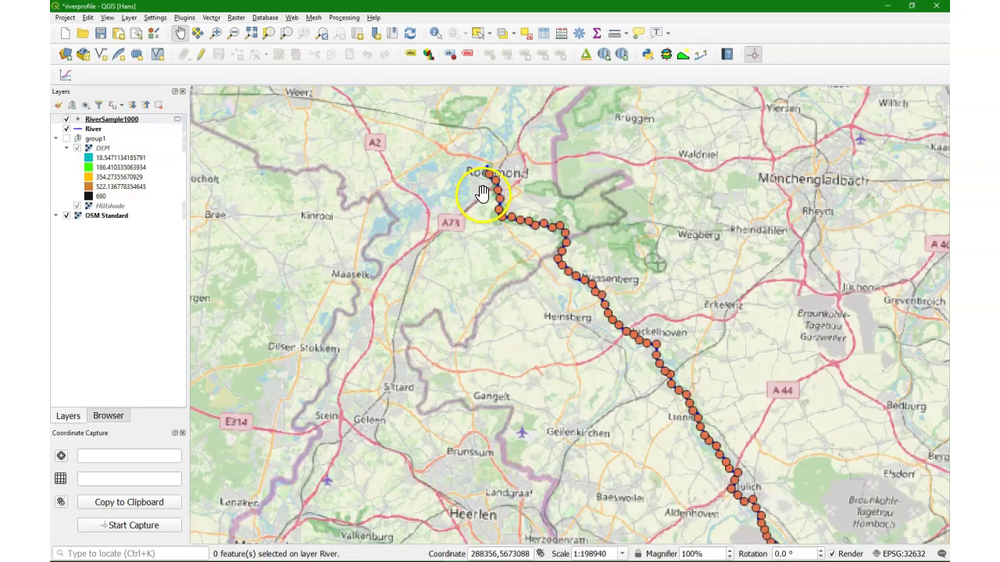
scroll(489, 164, up, 1)
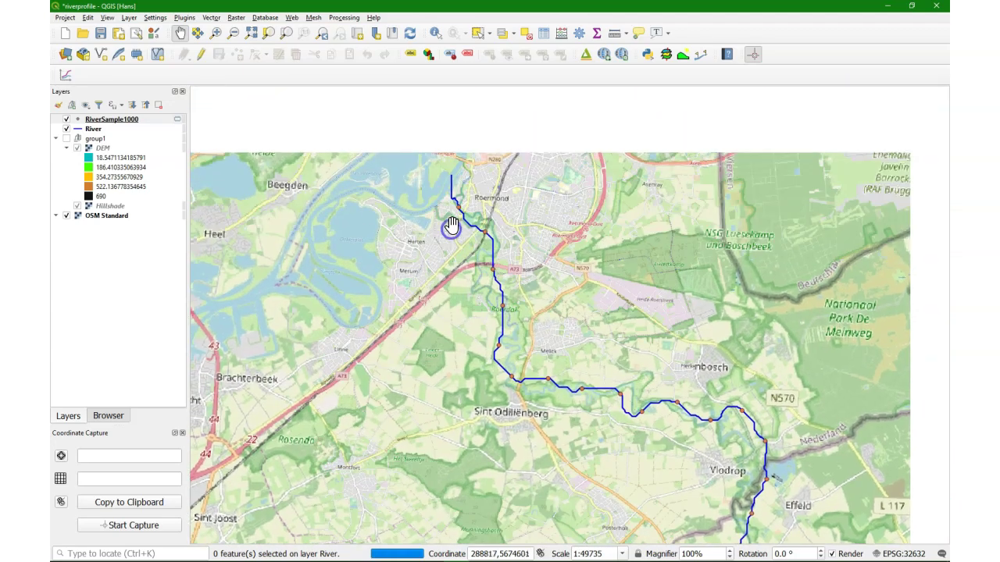
scroll(450, 234, down, 2)
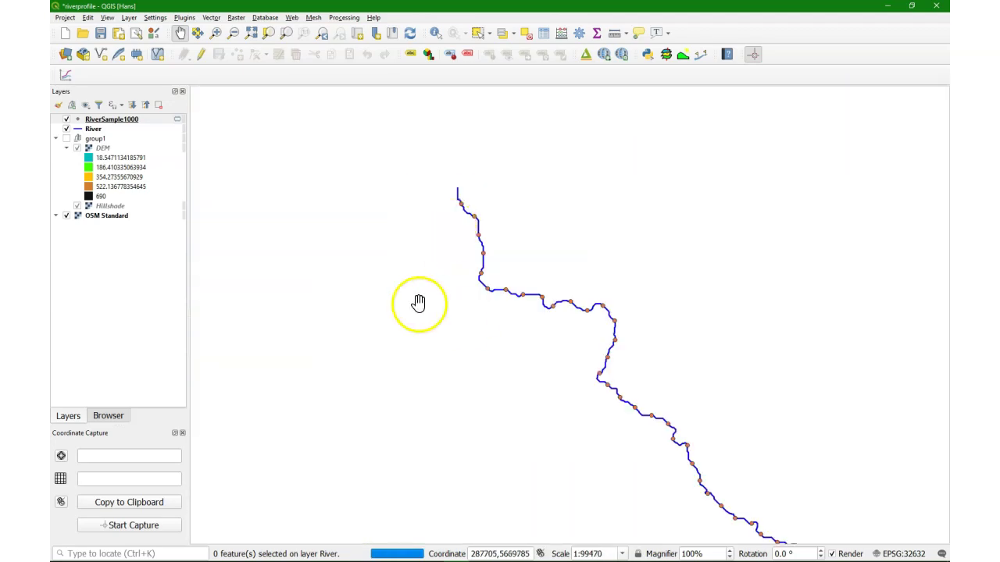
click(661, 252)
drag(804, 462, 589, 252)
drag(632, 486, 599, 471)
drag(656, 312, 713, 261)
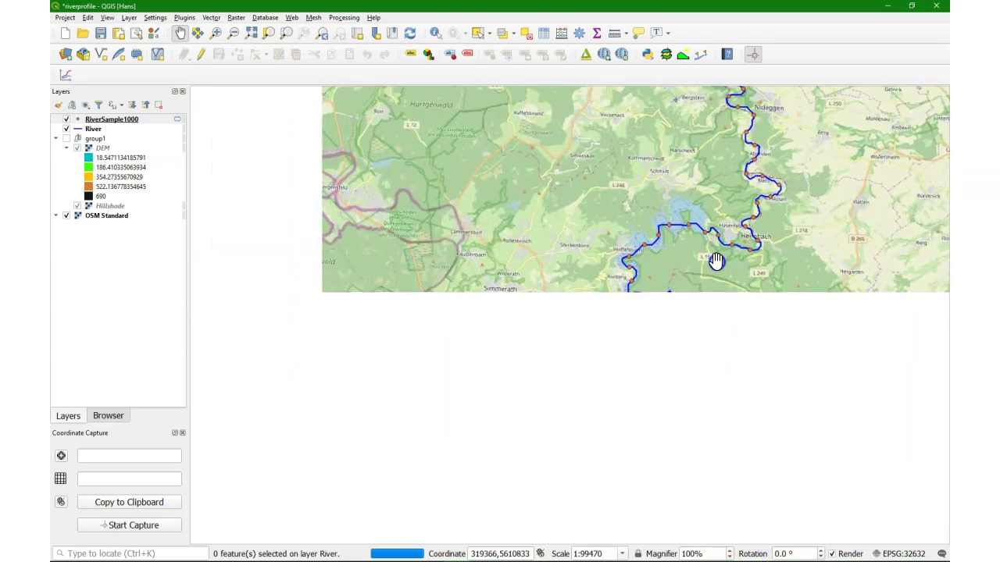
drag(696, 446, 448, 301)
drag(638, 499, 680, 393)
drag(676, 523, 677, 330)
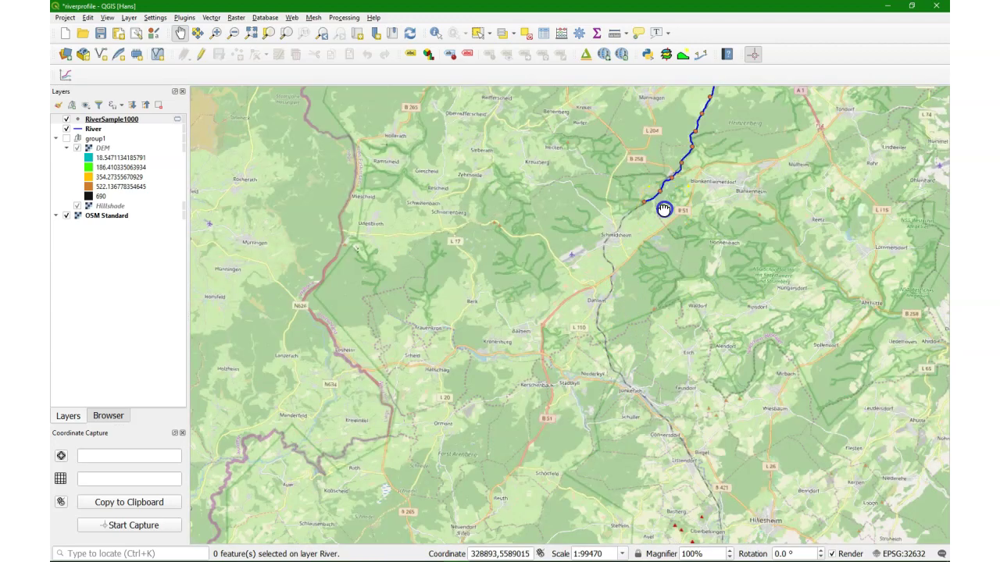
drag(663, 209, 618, 283)
scroll(609, 277, up, 2)
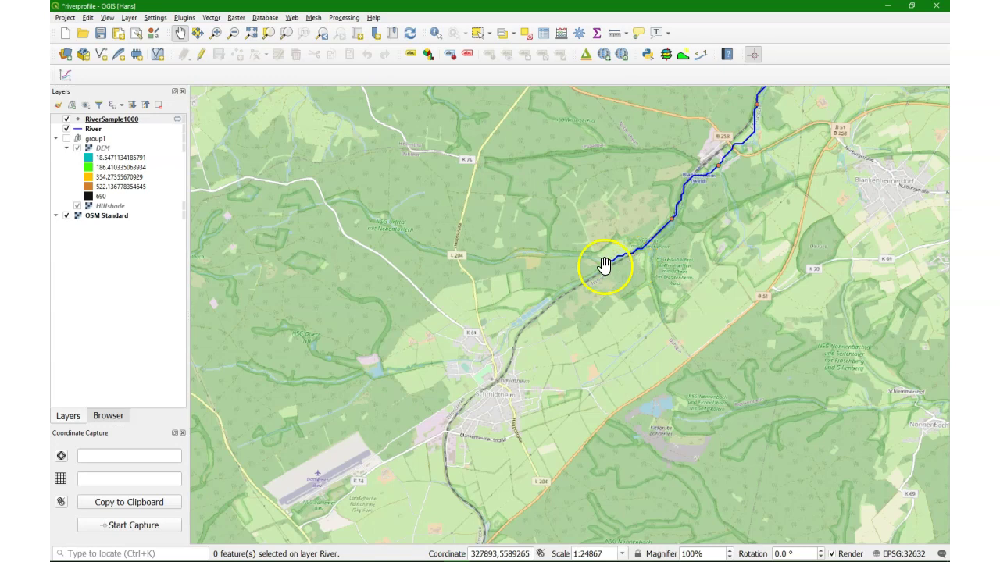
right_click(117, 121)
click(129, 131)
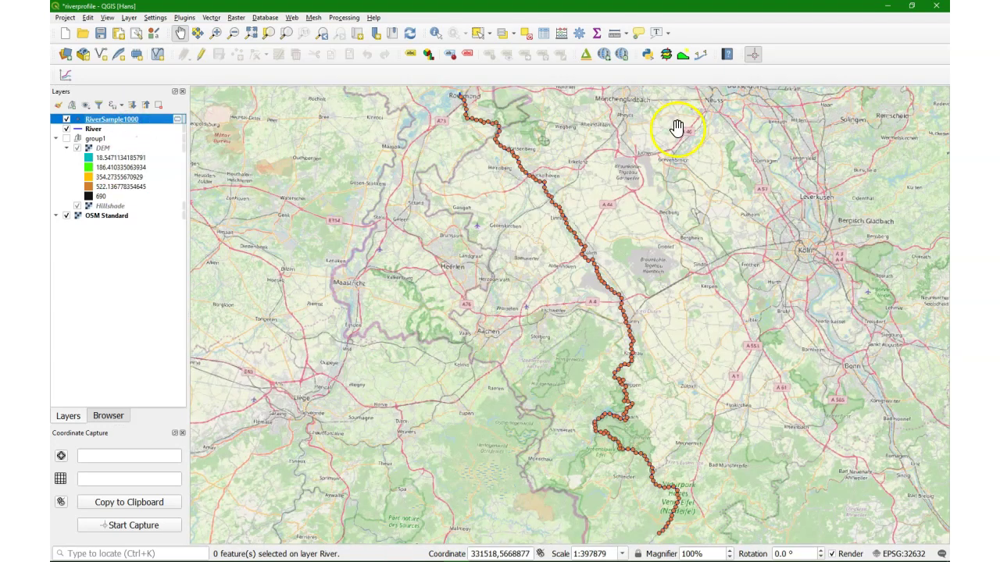
- Search the plugin manager for "point sam" and check the Point sampling tool's details and installation
click(184, 17)
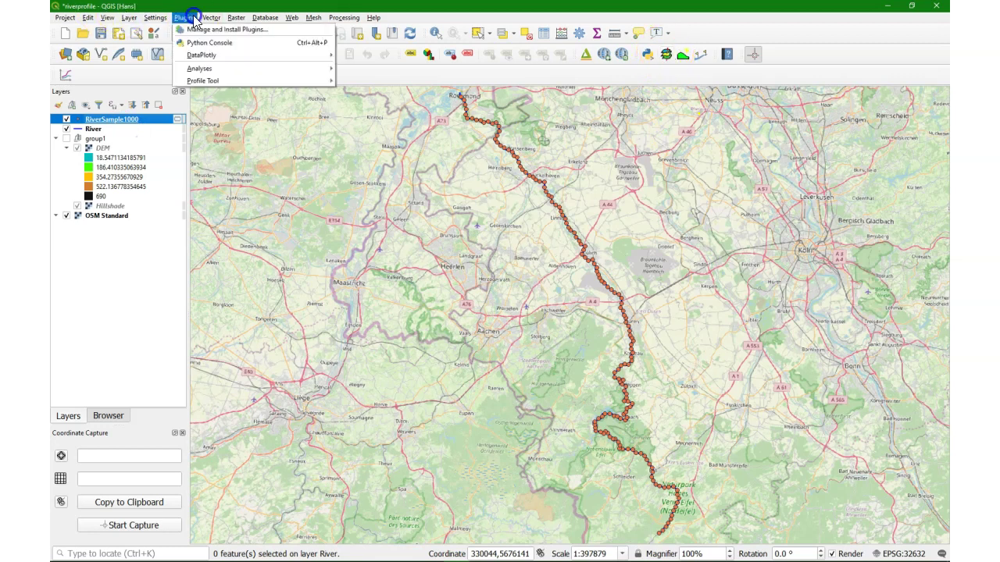
click(197, 29)
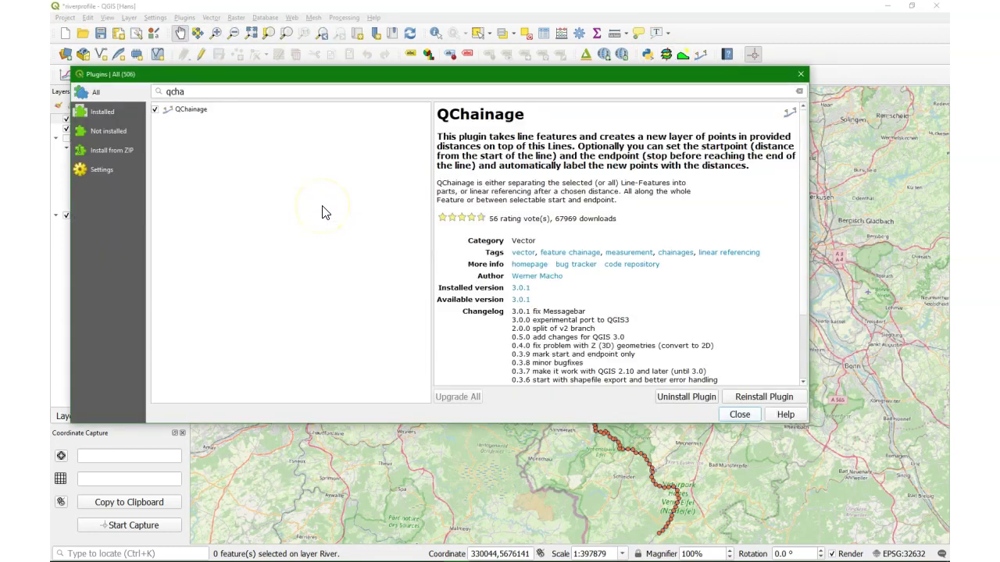
click(90, 77)
text(pointsa)
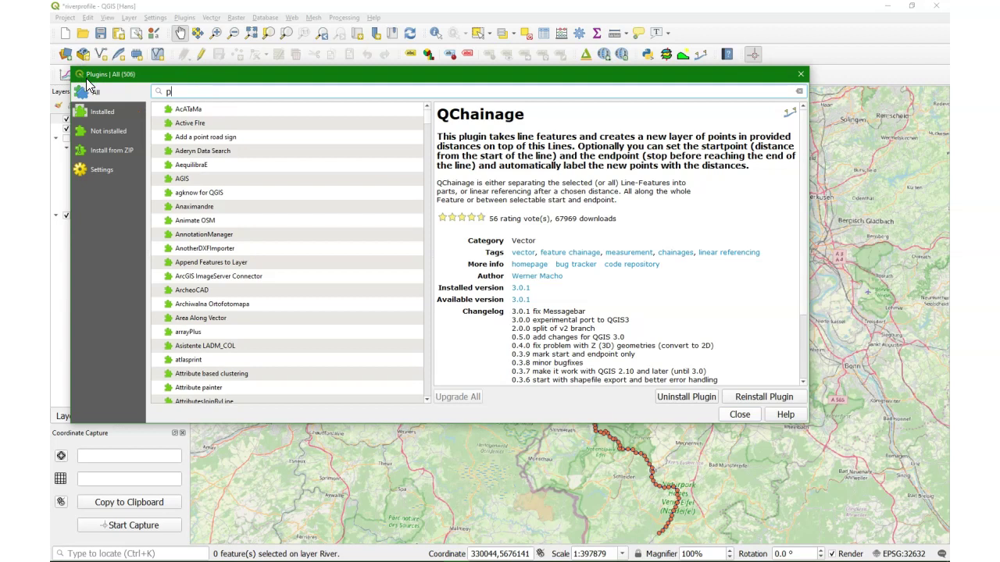
key(BackSpace)
key(BackSpace)
text(sam)
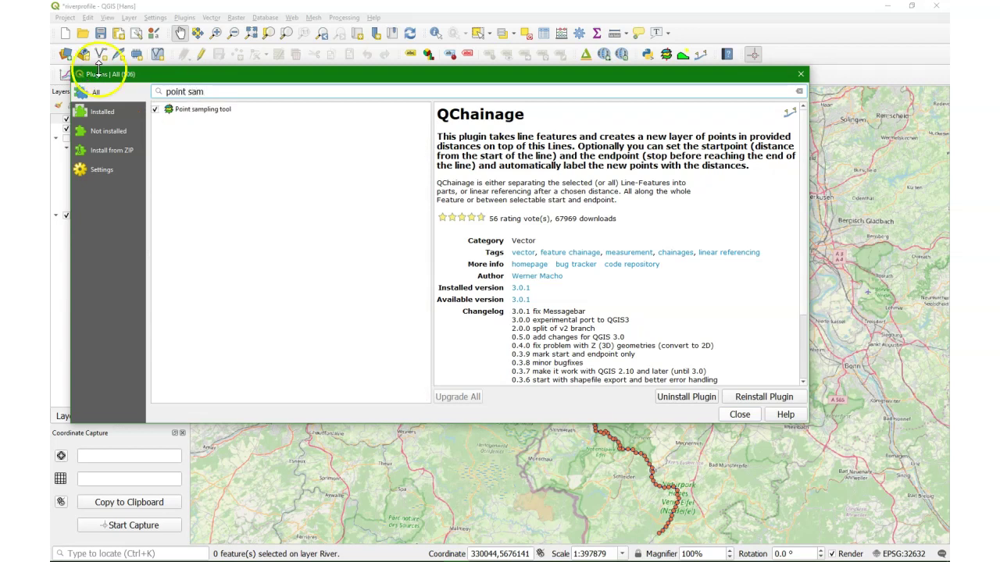
click(207, 111)
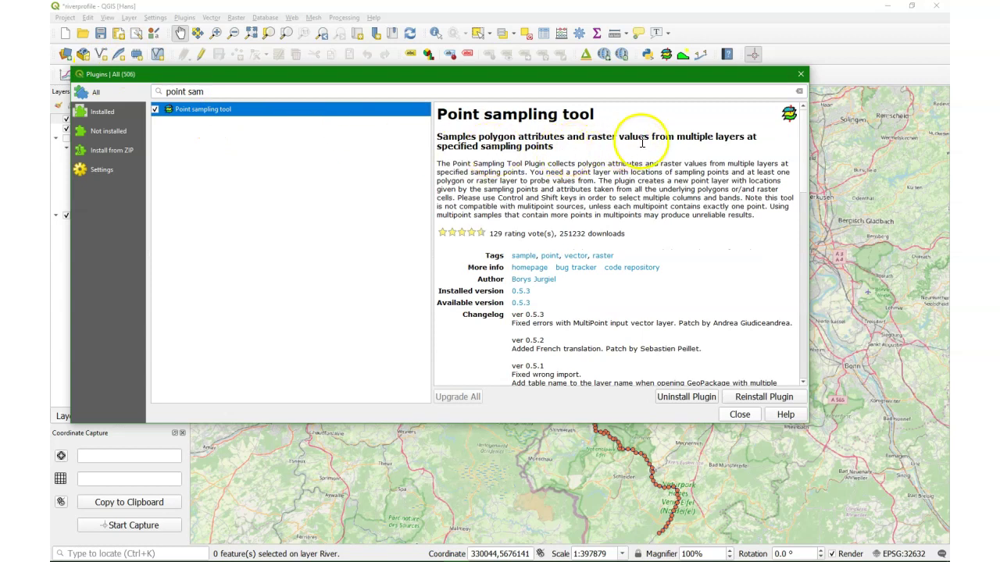
click(740, 414)
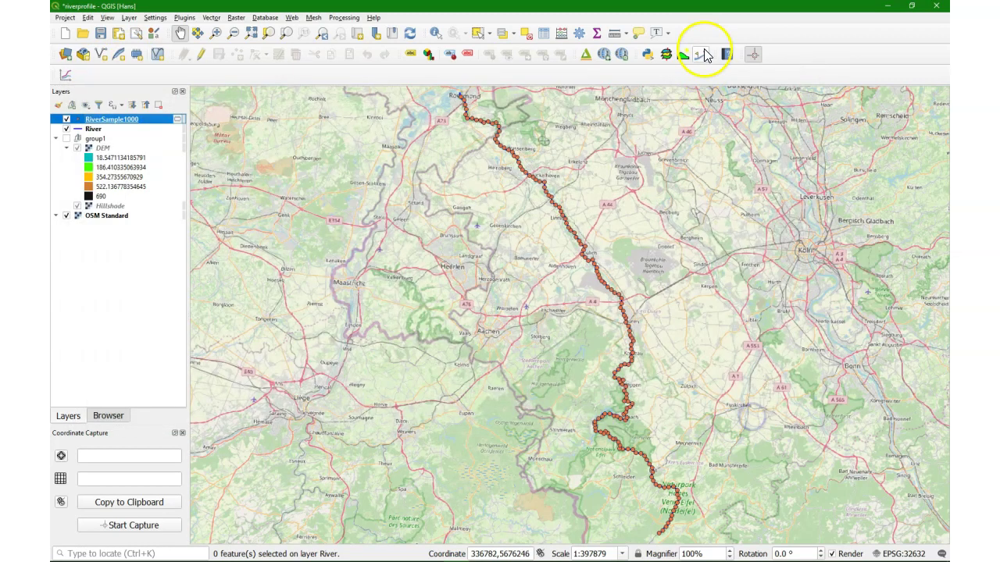
- Show group1 and choose the RiverSample1000 cngmeters field and DEM Band 1 as value sources in the Point Sampling Tool
click(67, 139)
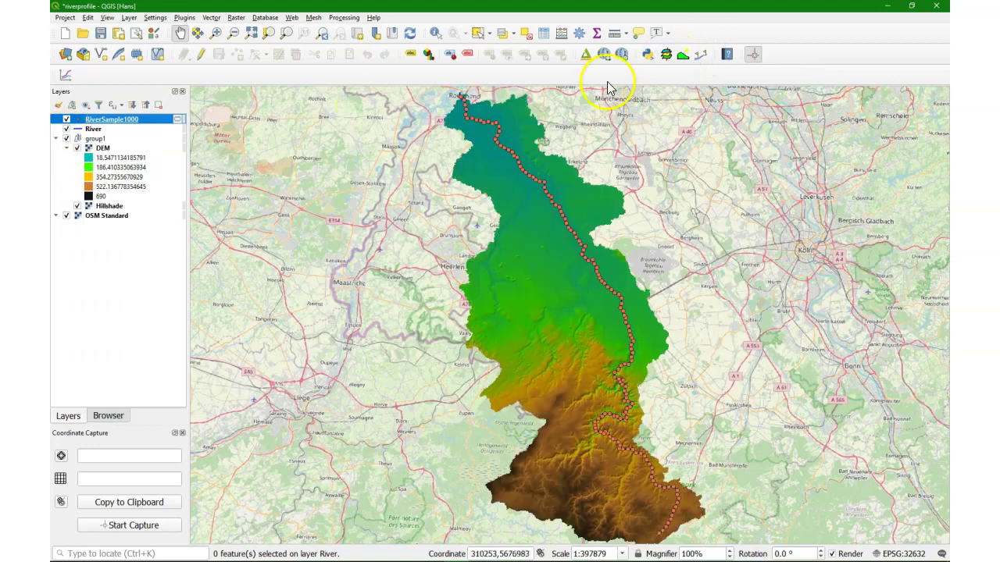
click(662, 54)
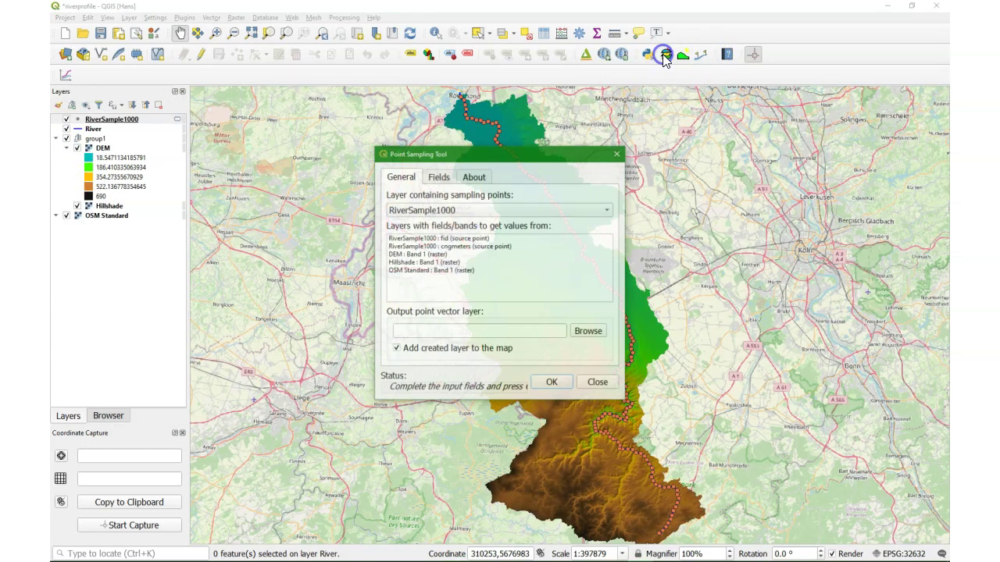
click(447, 247)
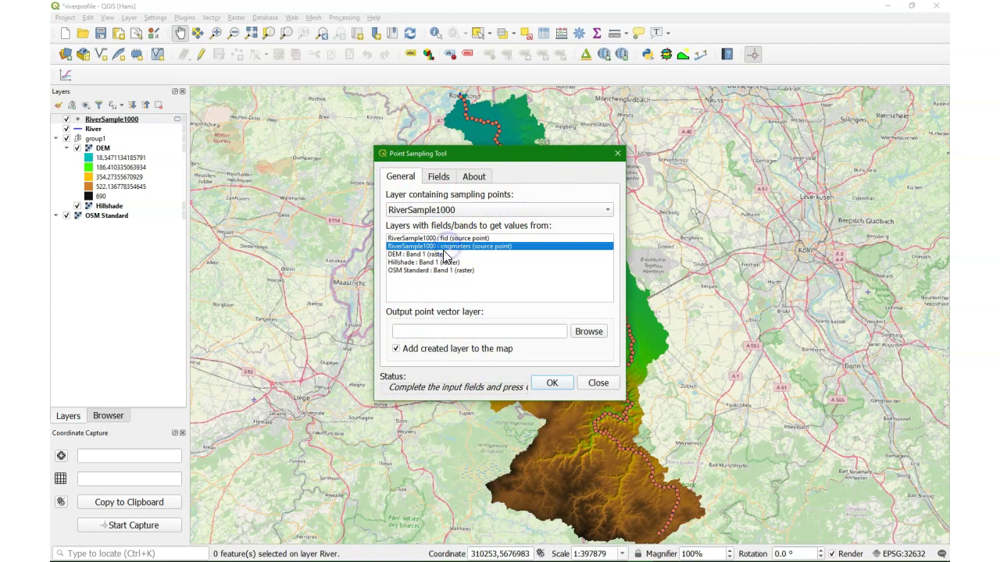
click(420, 255)
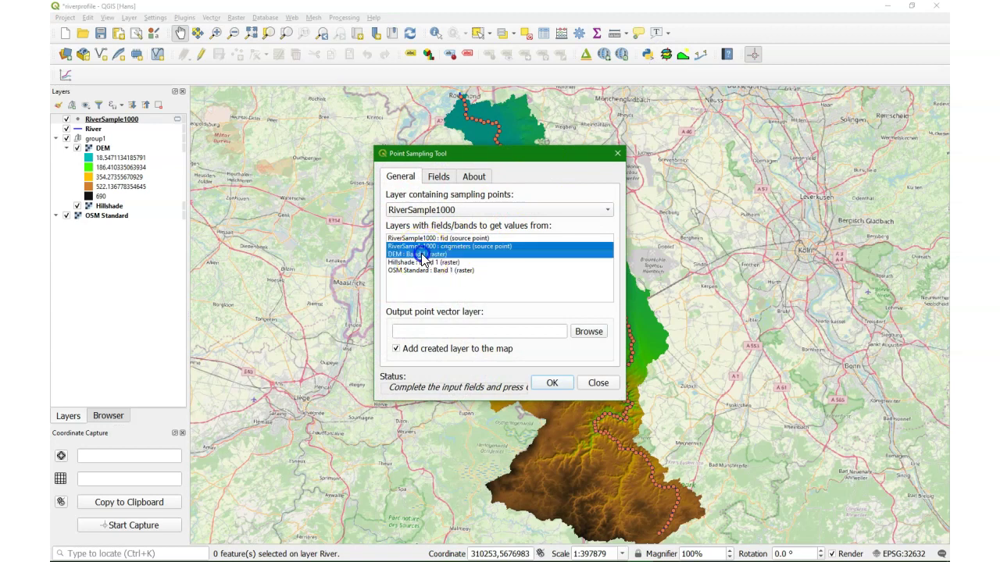
- Name the sampled output fields Distance for cngmeters and Z for the DEM band
click(438, 175)
double_click(500, 208)
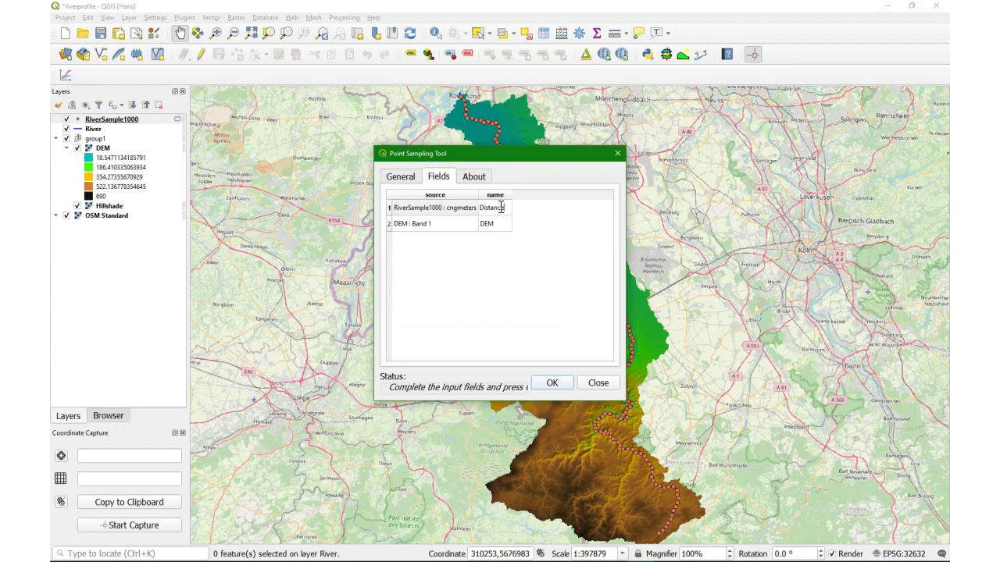
double_click(506, 224)
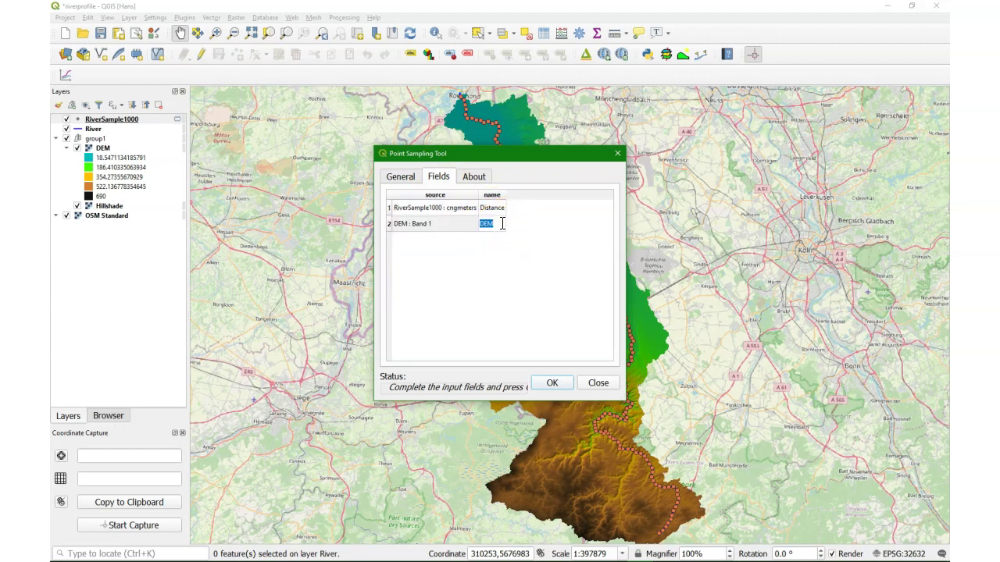
key(Return)
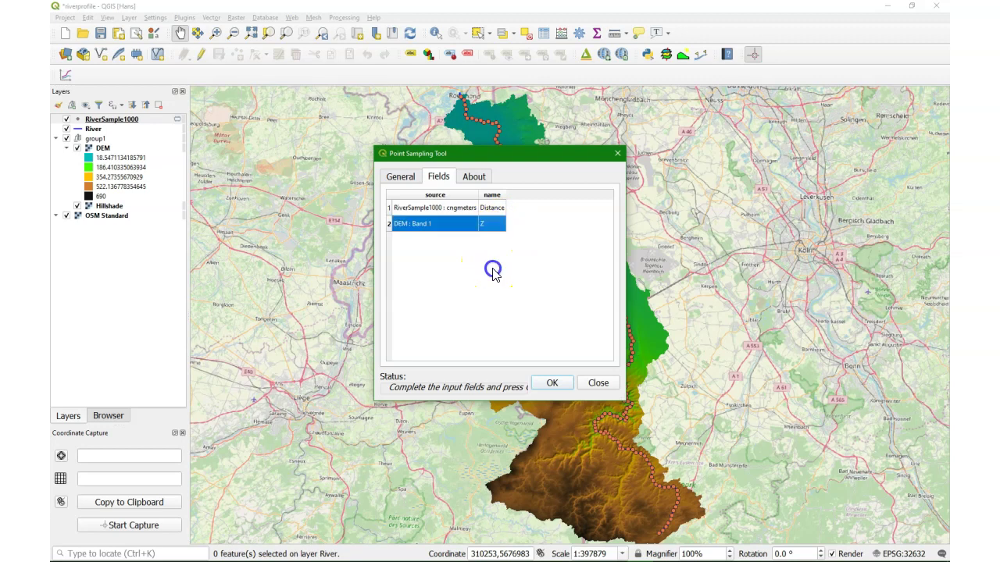
- Set the output to RiverSampleZ1000.shp in the Chapter_4 folder, run the point sampling and close the tool
click(399, 177)
click(589, 332)
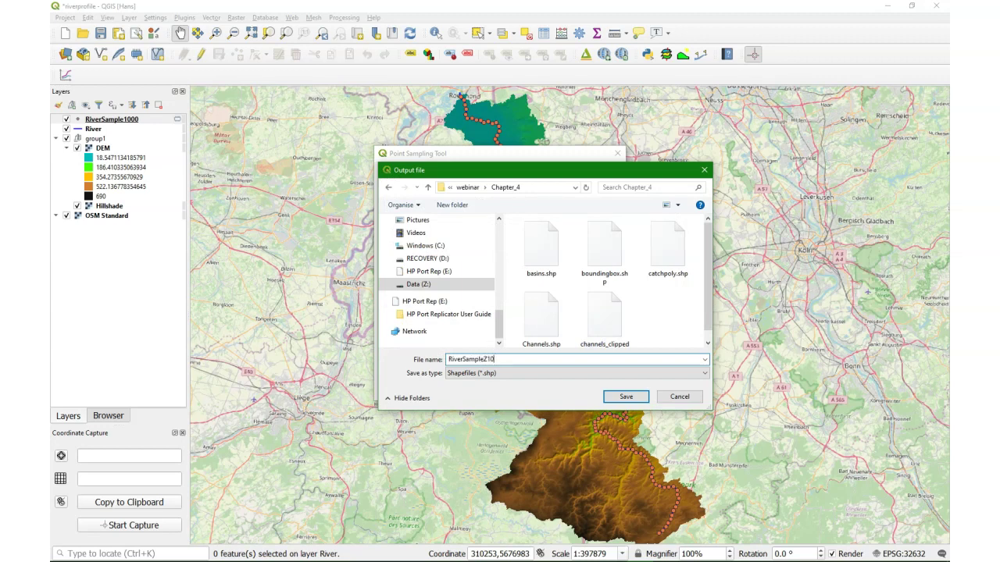
click(623, 397)
click(564, 385)
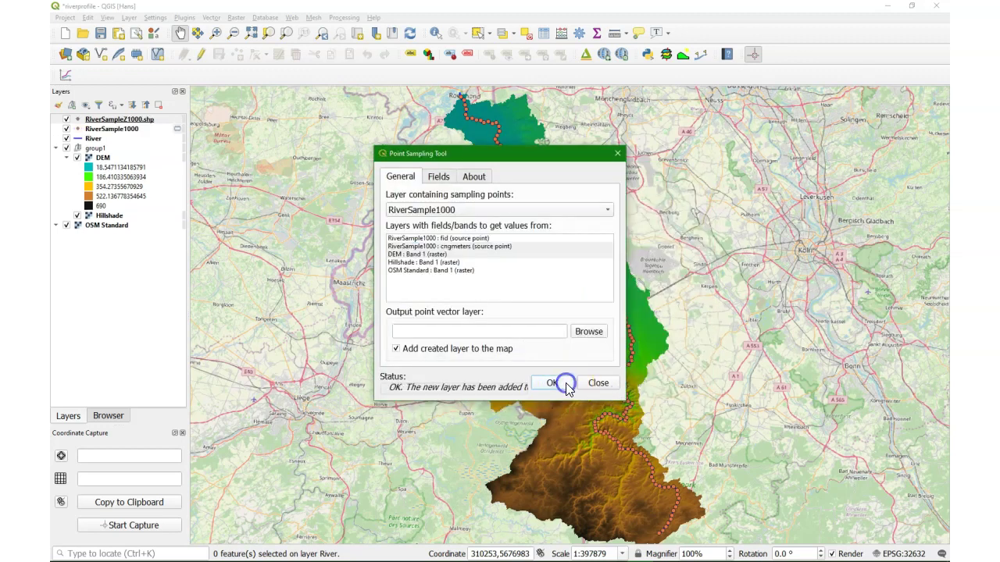
click(598, 383)
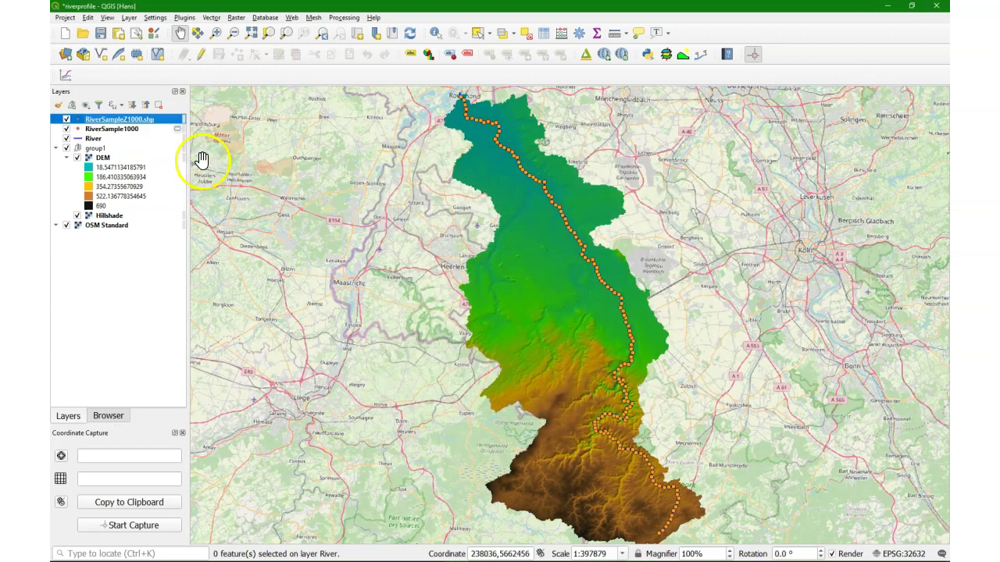
- Open the attribute table of RiverSampleZ1000.shp and sort it by Distance in ascending order
right_click(114, 123)
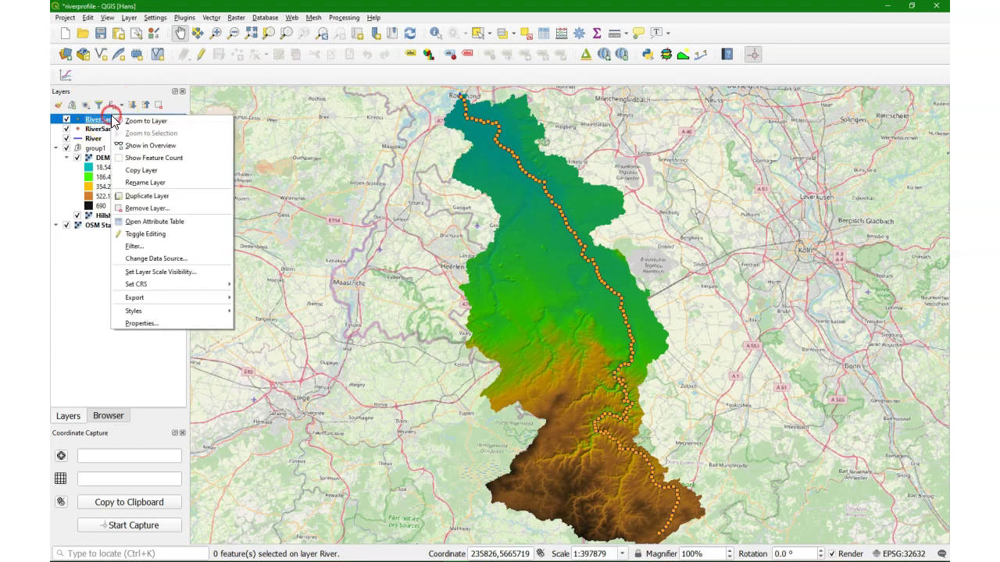
click(168, 224)
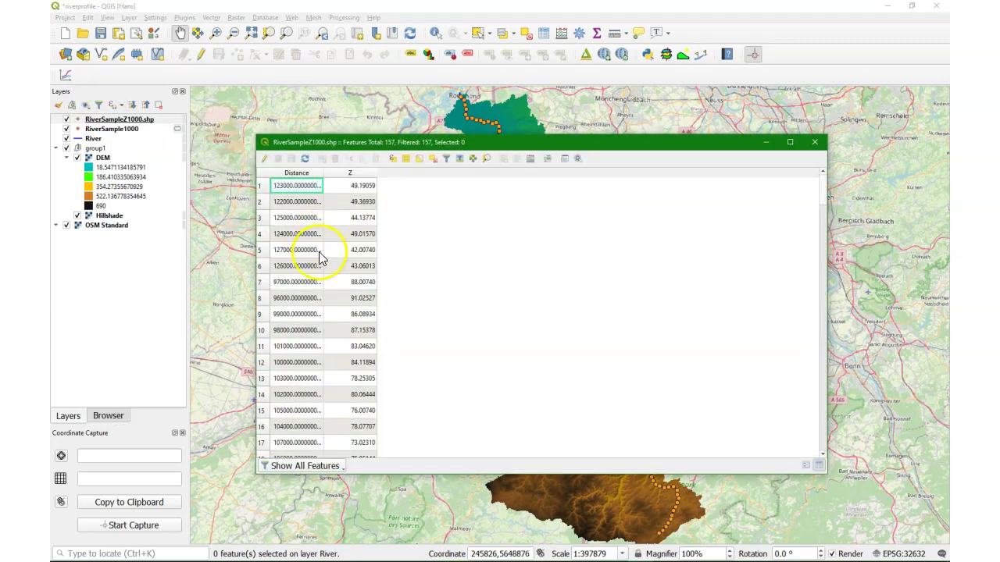
click(296, 173)
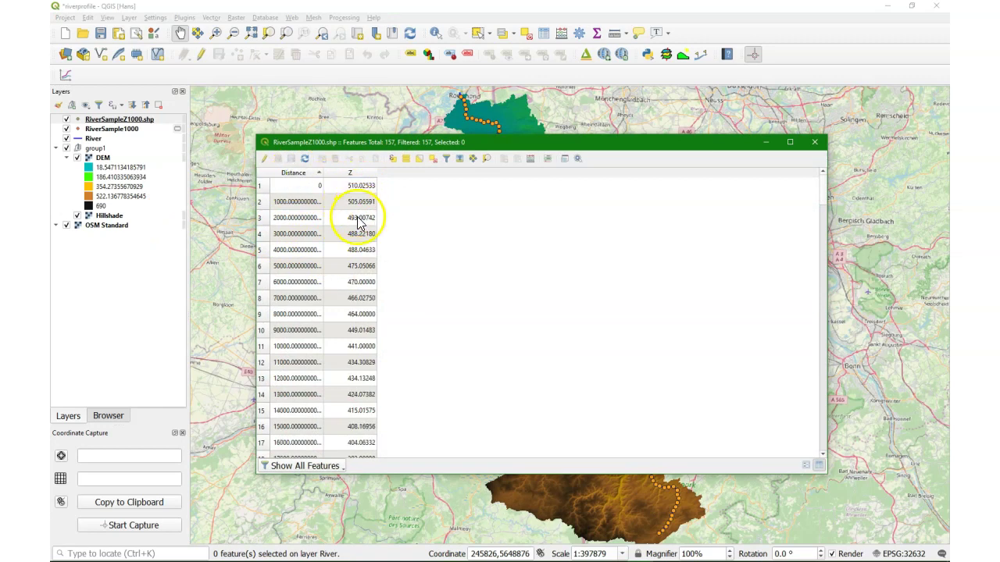
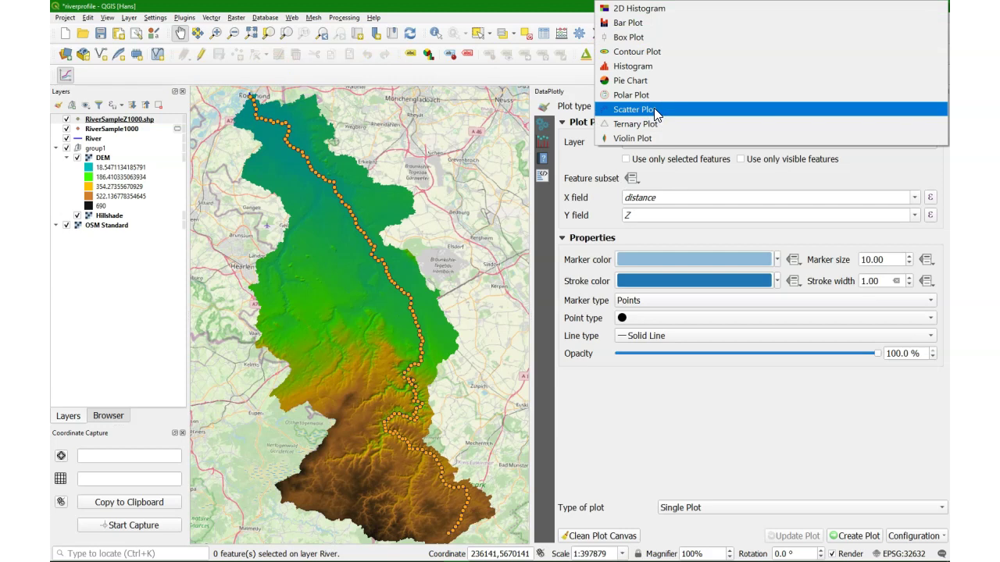
- Choose a scatter plot as the plot type and RiverSampleZ1000.shp as its source layer
click(654, 109)
click(664, 143)
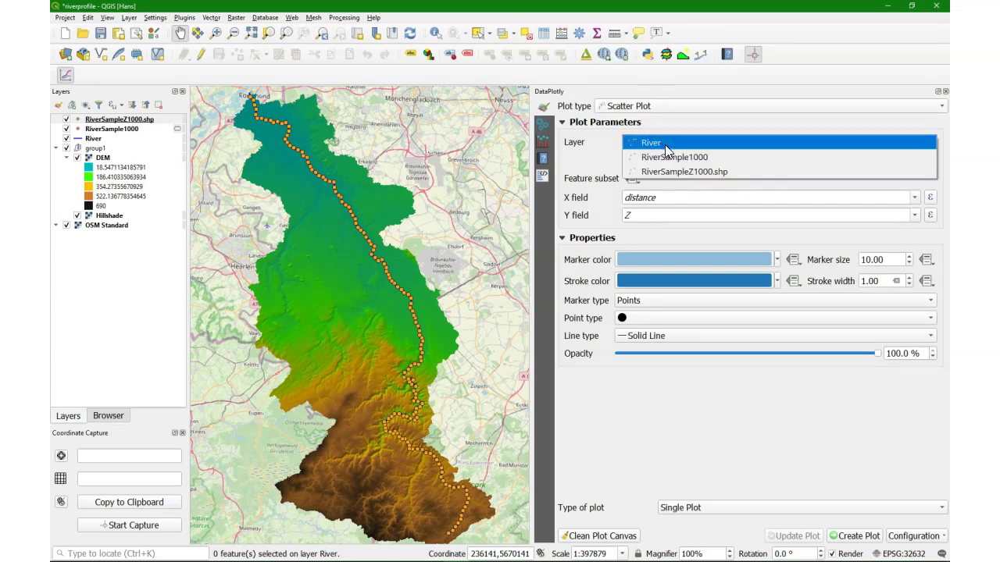
click(672, 173)
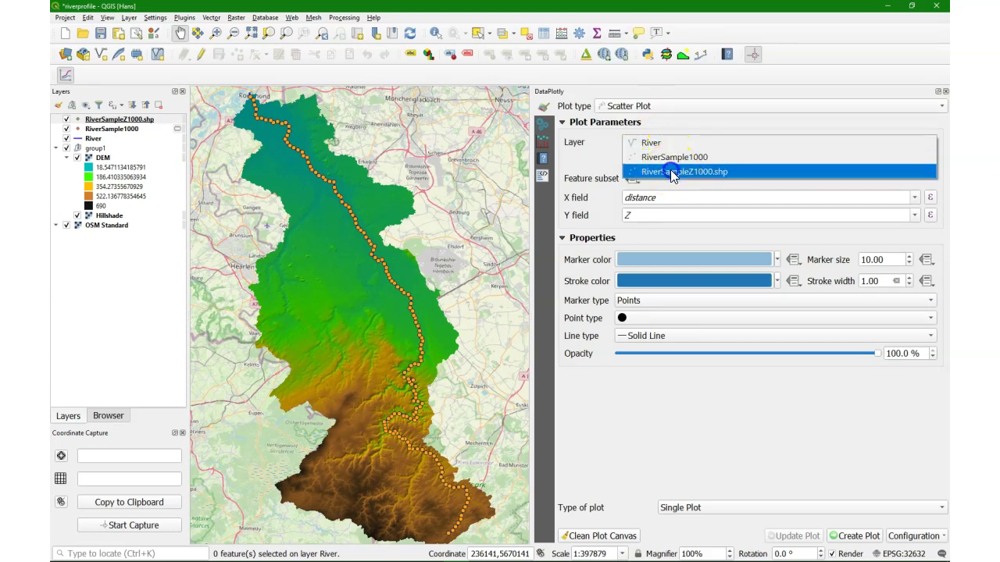
- Set the scatter plot's X field to Distance and its Y field to Z
click(736, 193)
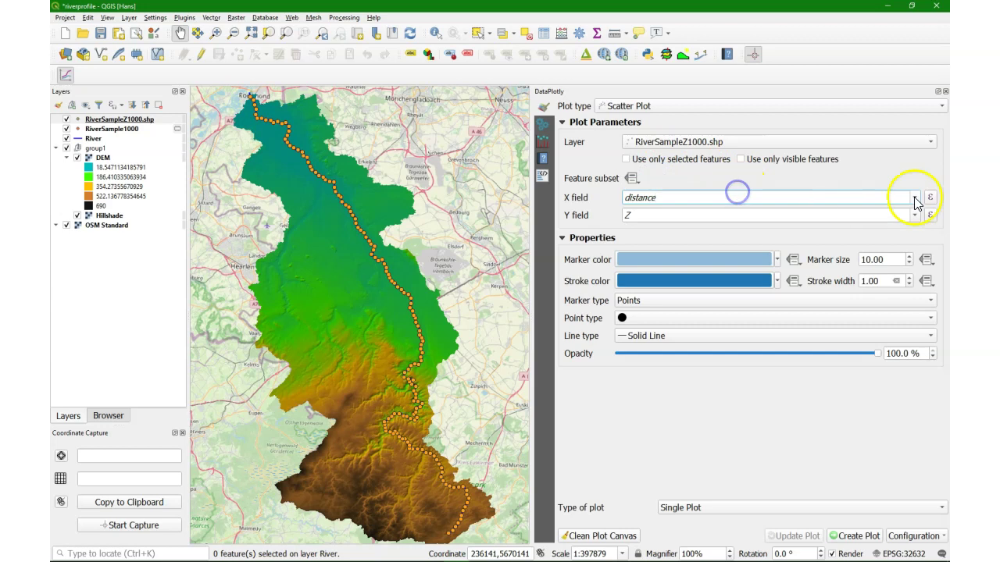
click(916, 200)
click(668, 214)
click(910, 214)
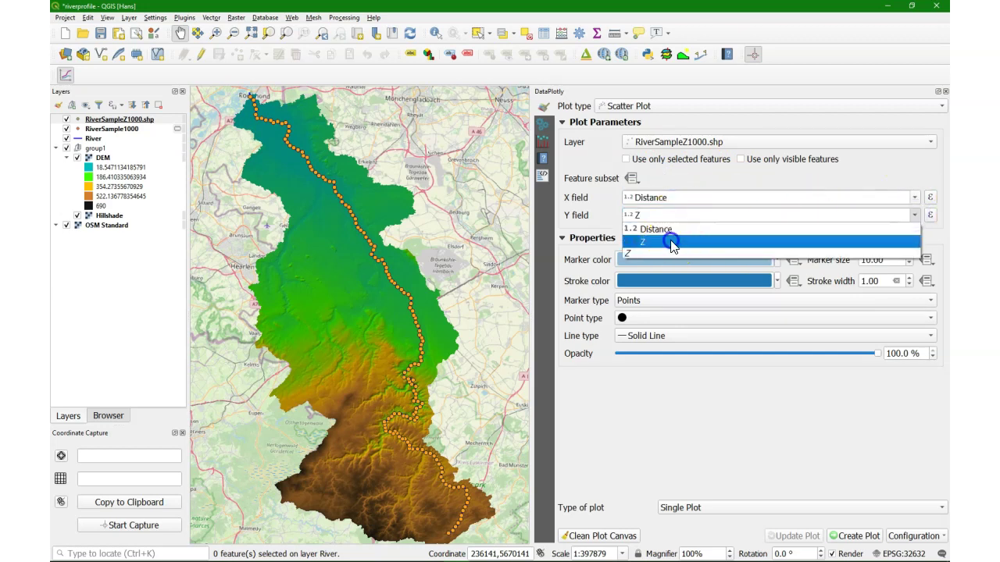
click(672, 244)
click(590, 248)
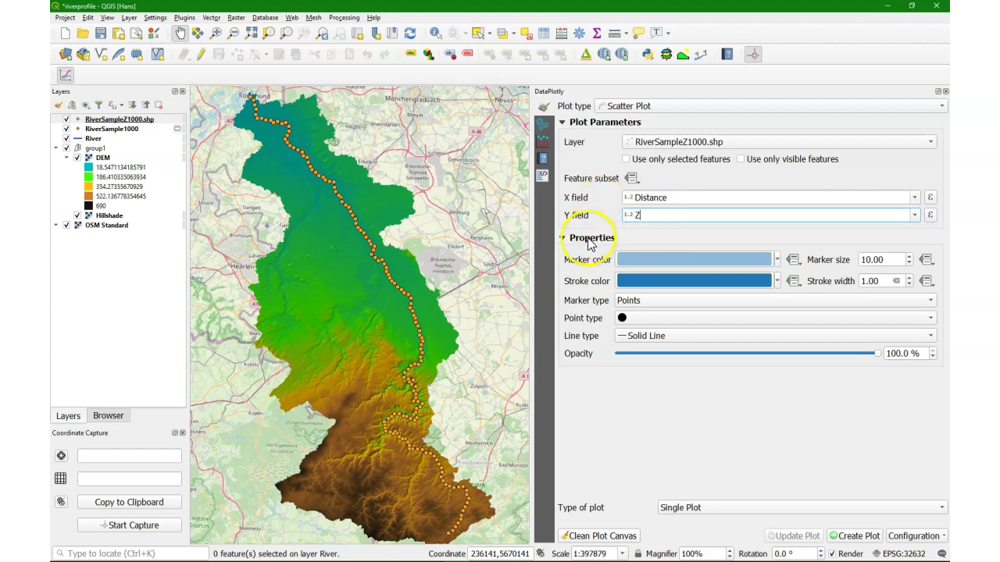
click(582, 282)
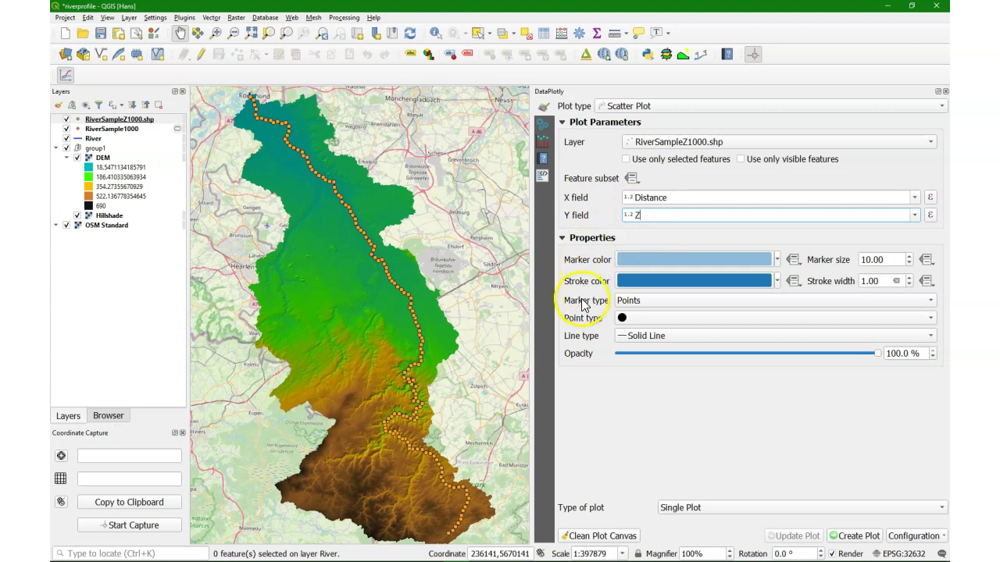
- Set the legend title to Legend, the X label to Distance (m) and the Y label to Elevation (m), and create the plot
click(542, 126)
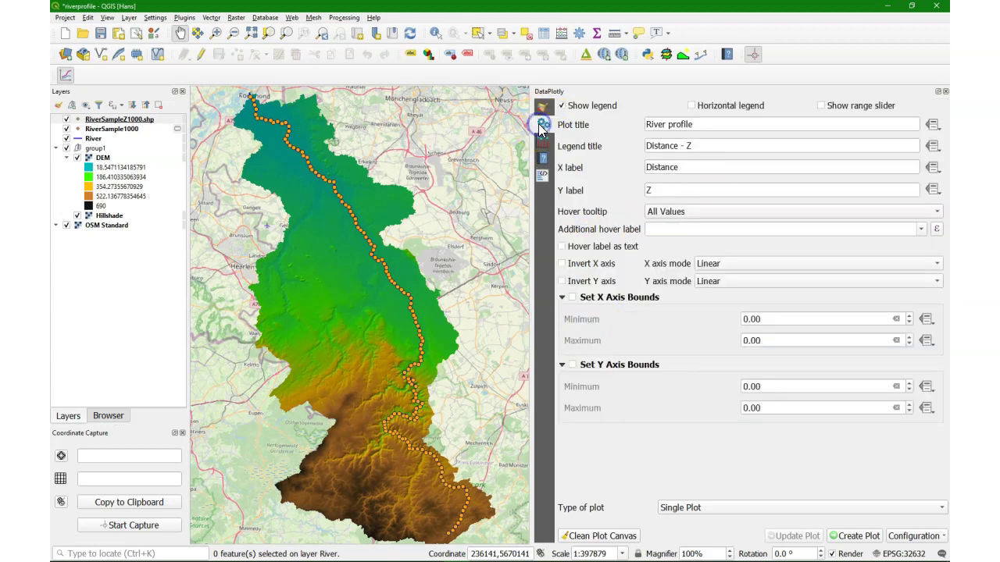
drag(693, 146, 631, 148)
text(Legend)
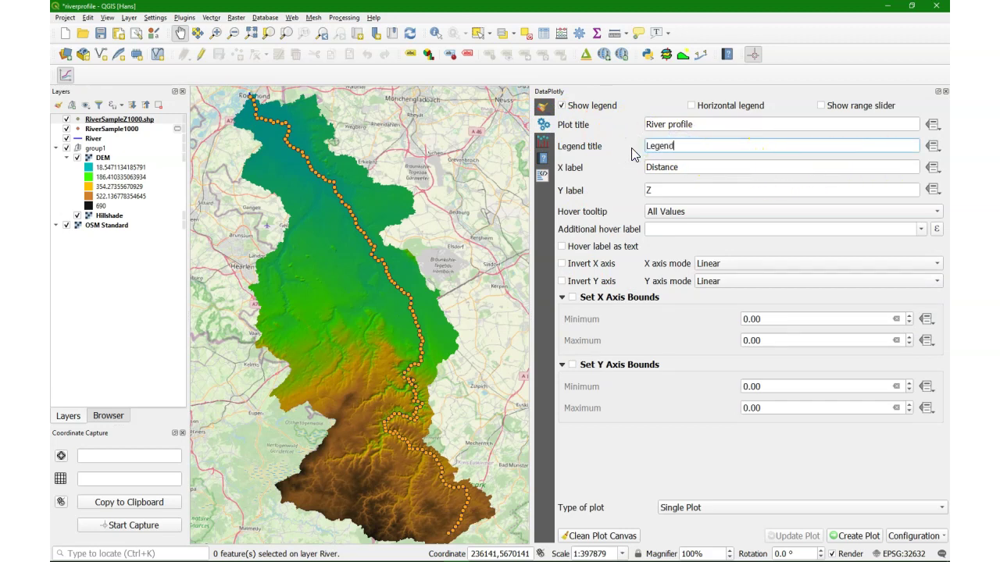
click(693, 167)
text((m))
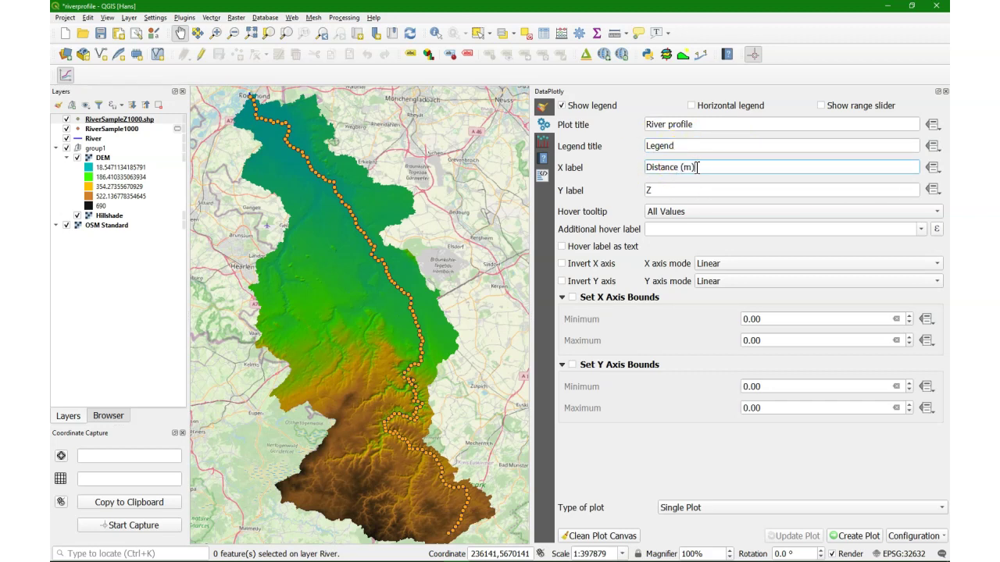
double_click(667, 192)
text(Elevation (m))
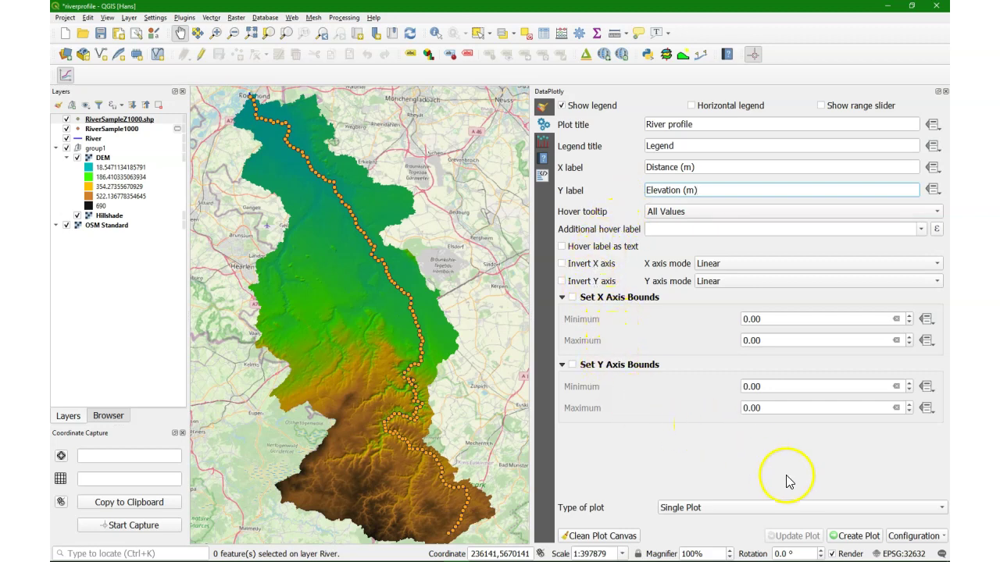
click(853, 537)
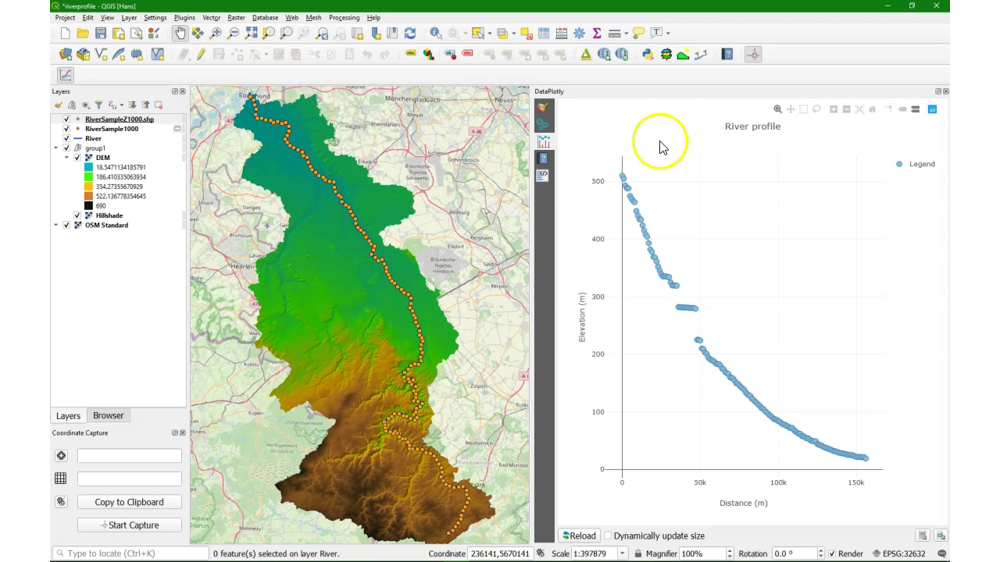
- Change the legend title to "1000 m sample point" and update the plot
click(543, 123)
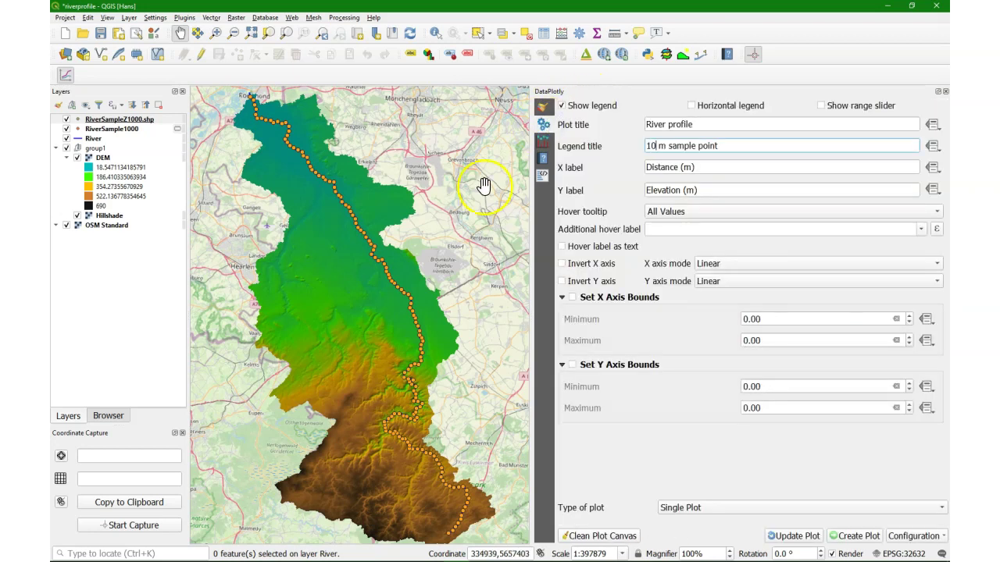
click(761, 144)
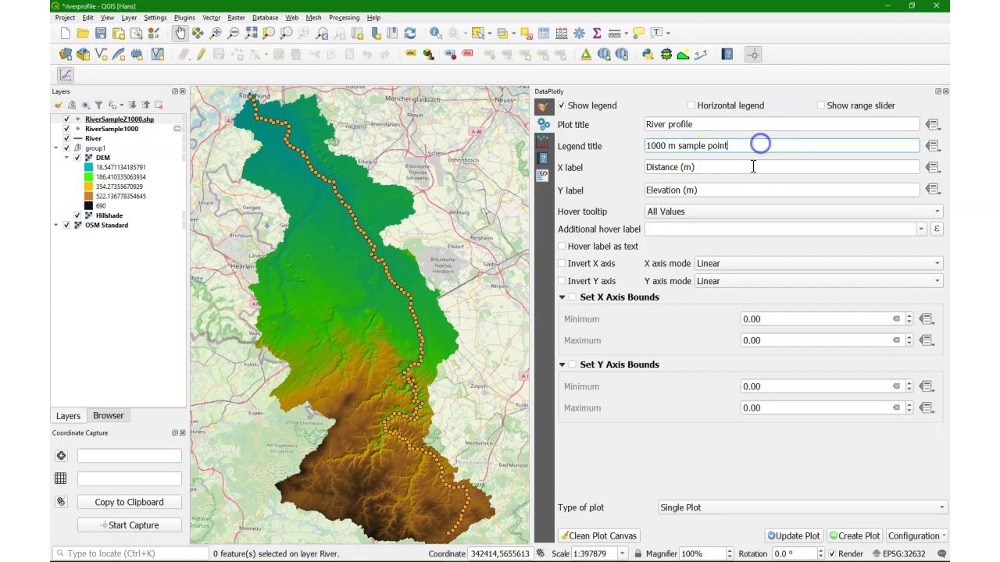
click(803, 536)
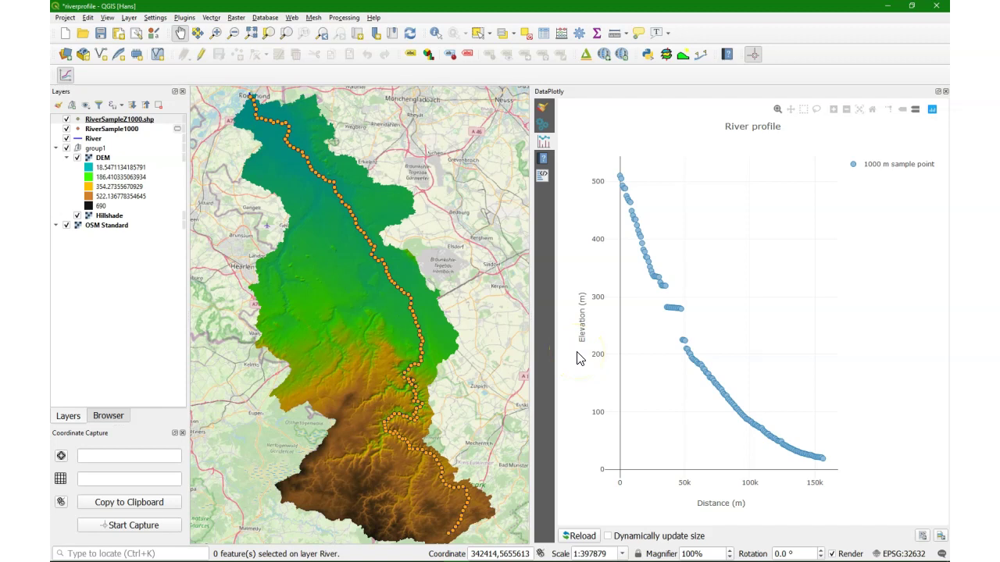
- Switch the plot type to Bar Plot, clean the plot canvas and create the river profile as a bar plot
click(553, 111)
click(665, 107)
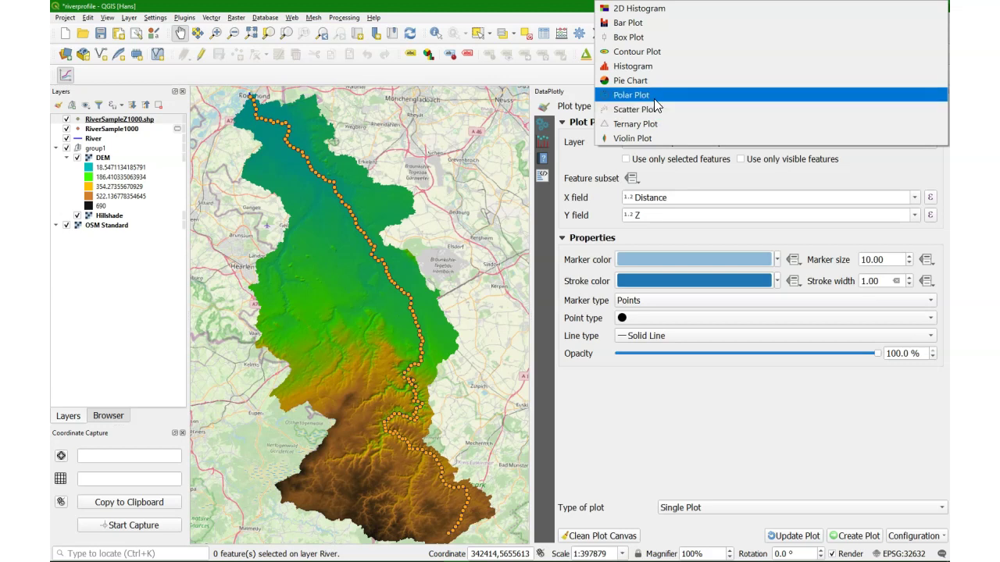
click(649, 95)
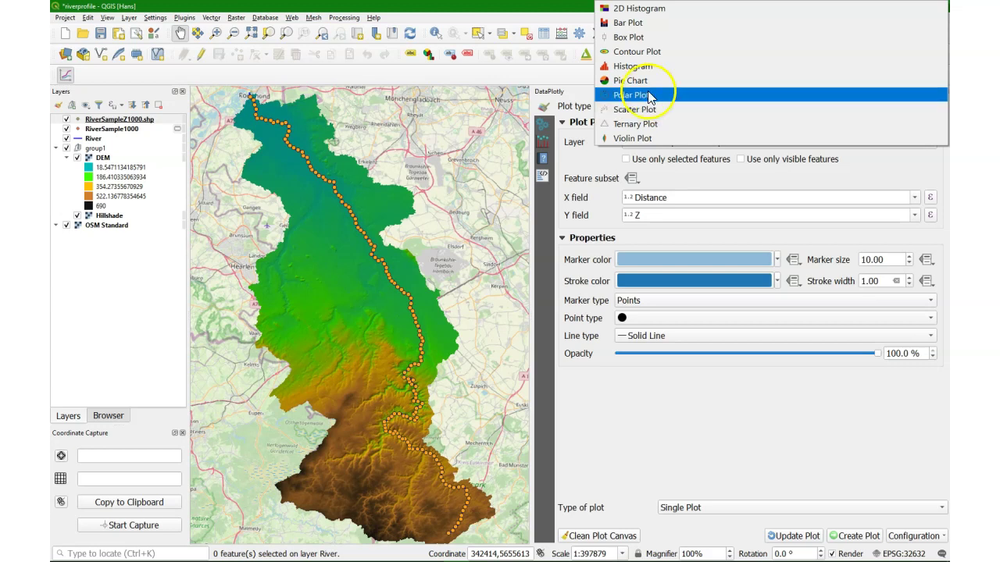
right_click(625, 25)
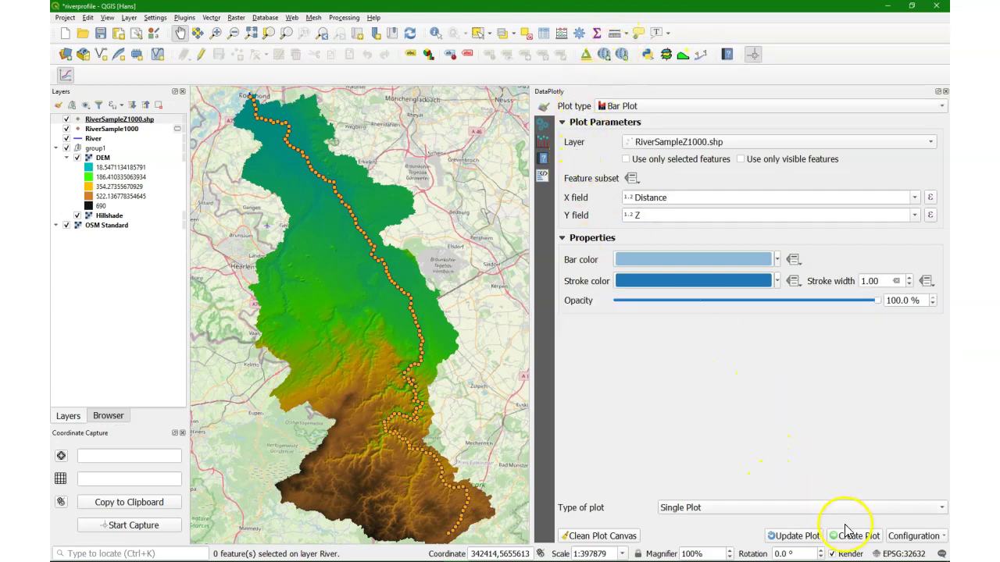
click(625, 536)
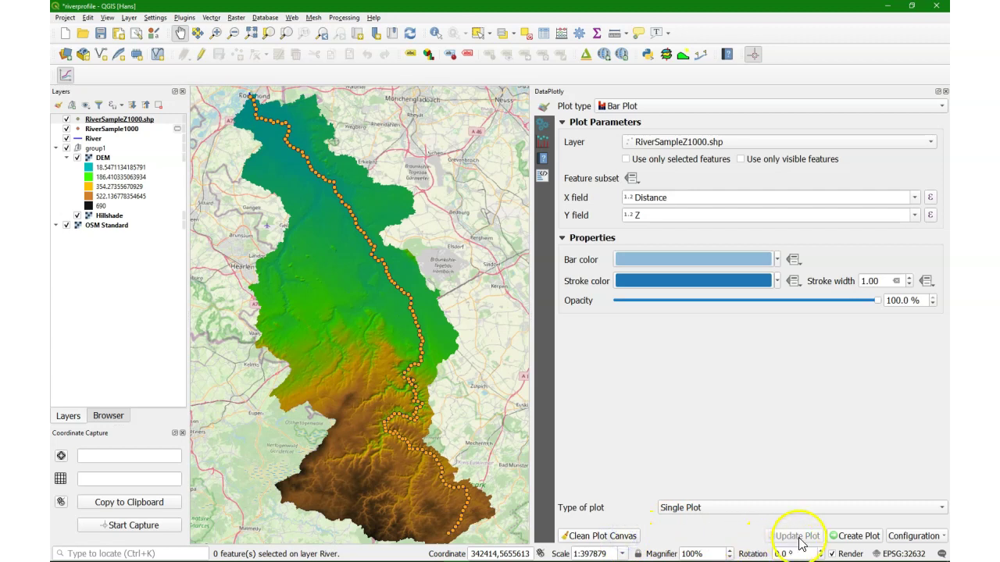
click(855, 537)
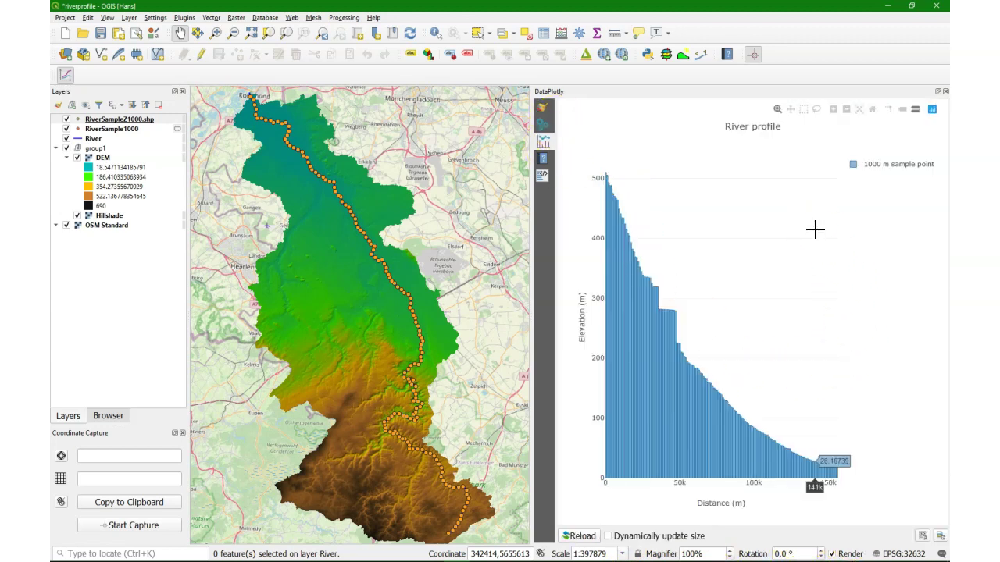
click(761, 227)
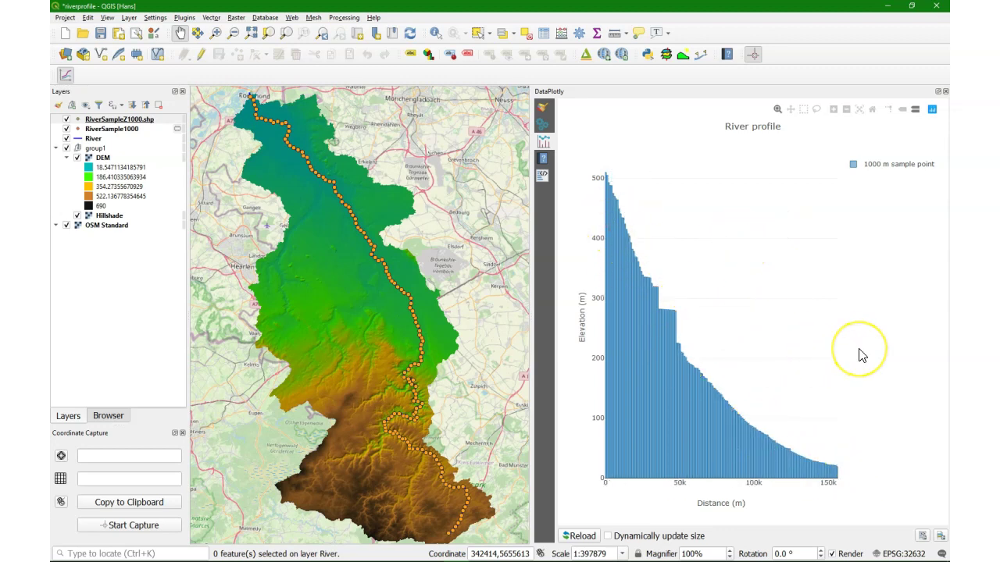
click(828, 352)
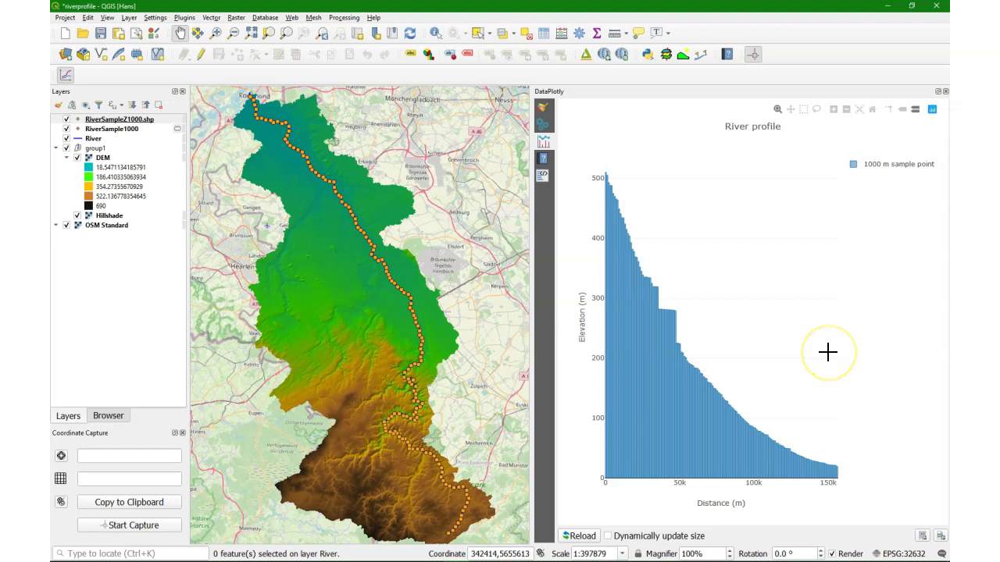